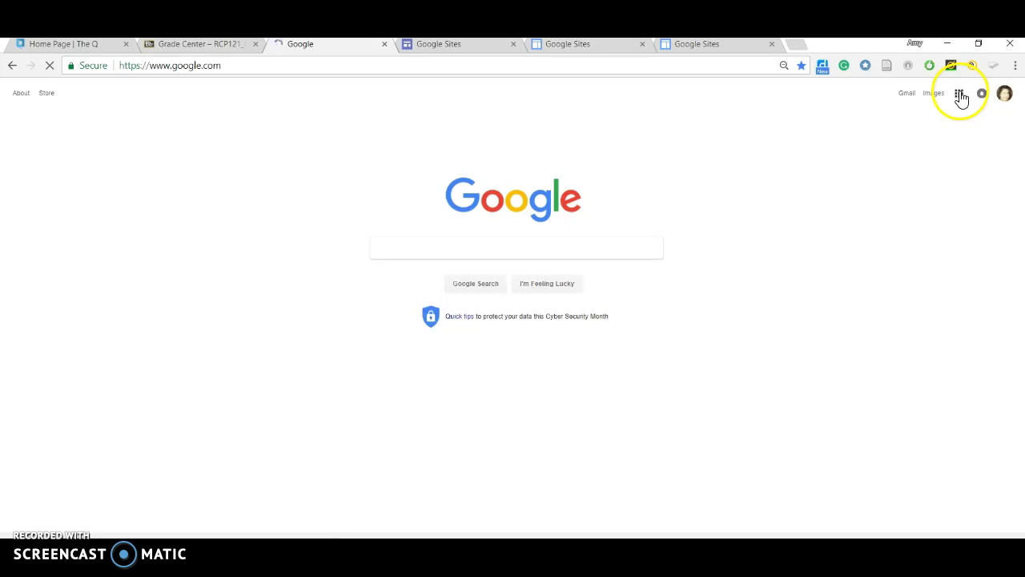
Open Google Sites from Google's full list of products
{"action": "left_click", "coordinate": [960, 94]}
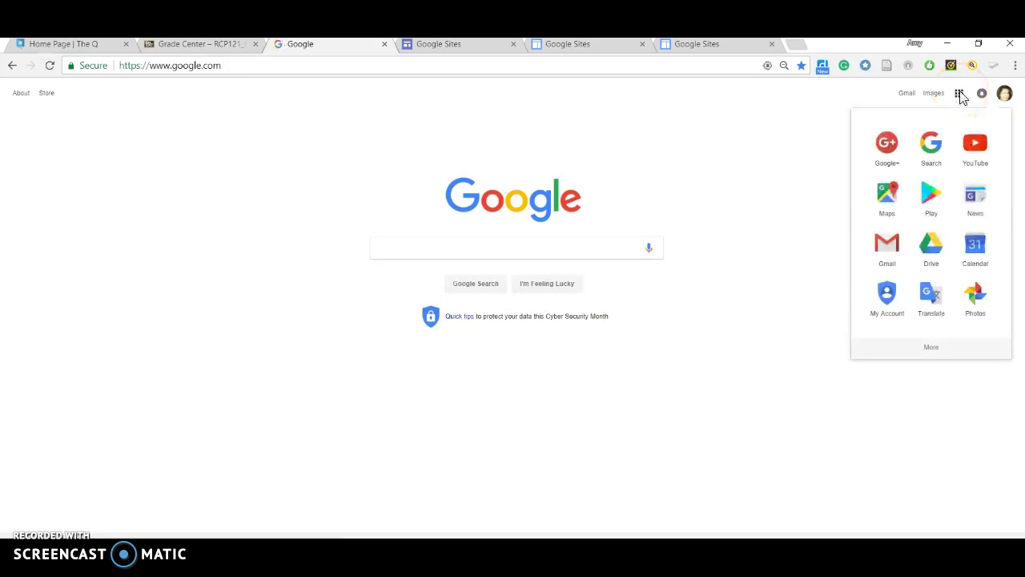
{"action": "left_click", "coordinate": [932, 348]}
{"action": "left_click", "coordinate": [931, 348]}
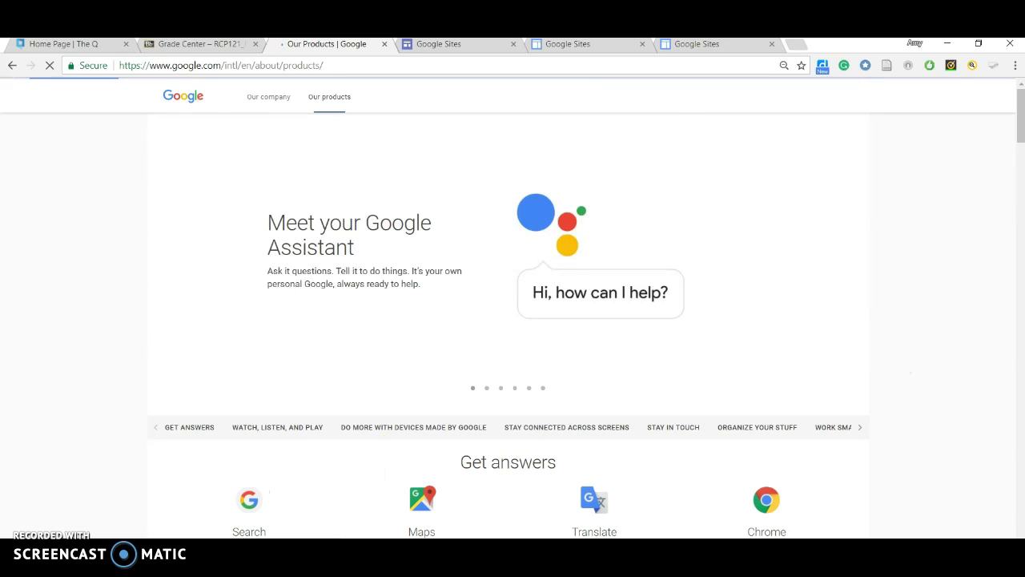
{"action": "scroll", "coordinate": [512, 320], "scroll_direction": "down", "scroll_amount": 10}
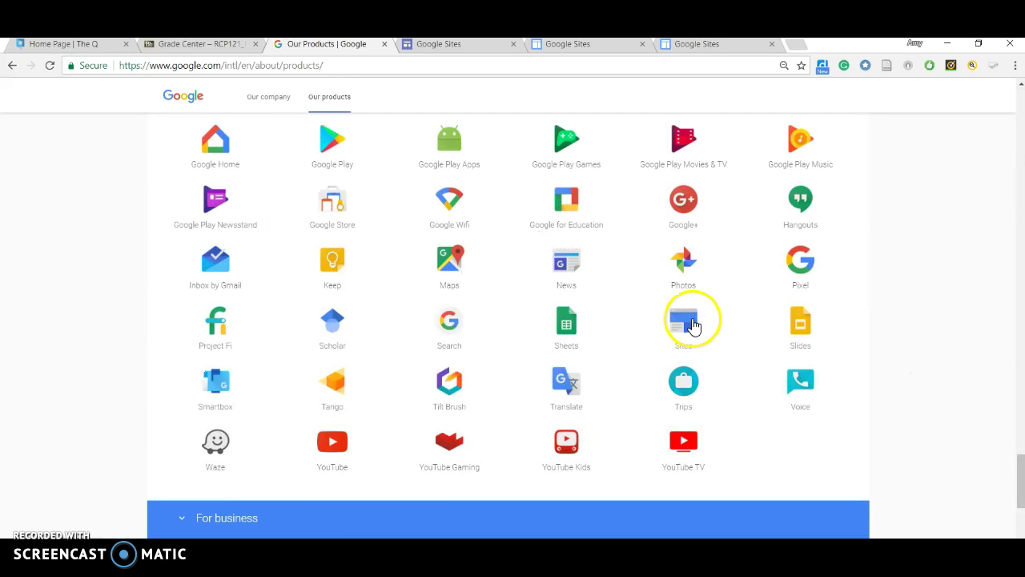
{"action": "left_click", "coordinate": [691, 323]}
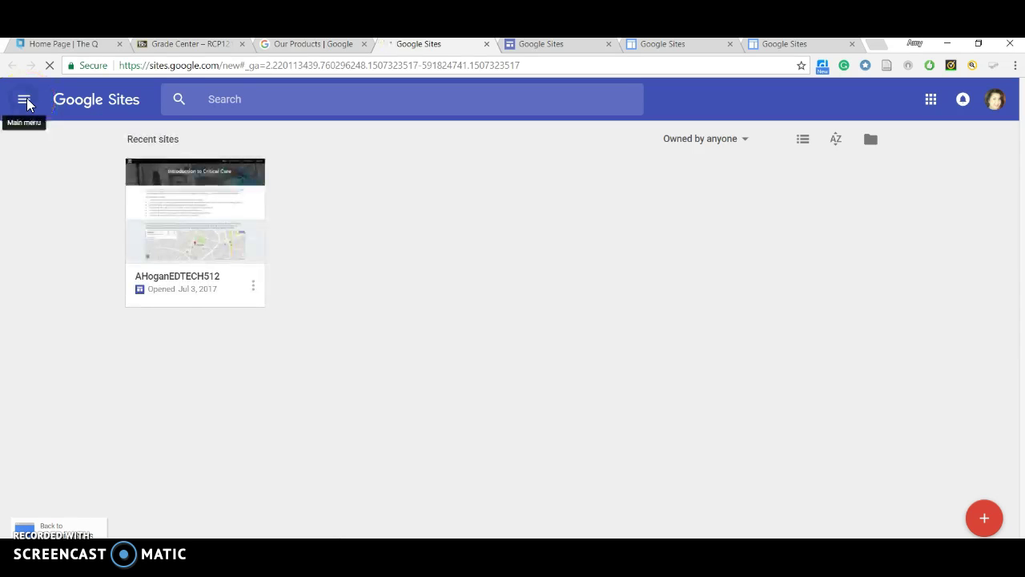
Switch to Classic Sites and start creating a new site in classic Sites
{"action": "left_click", "coordinate": [25, 100]}
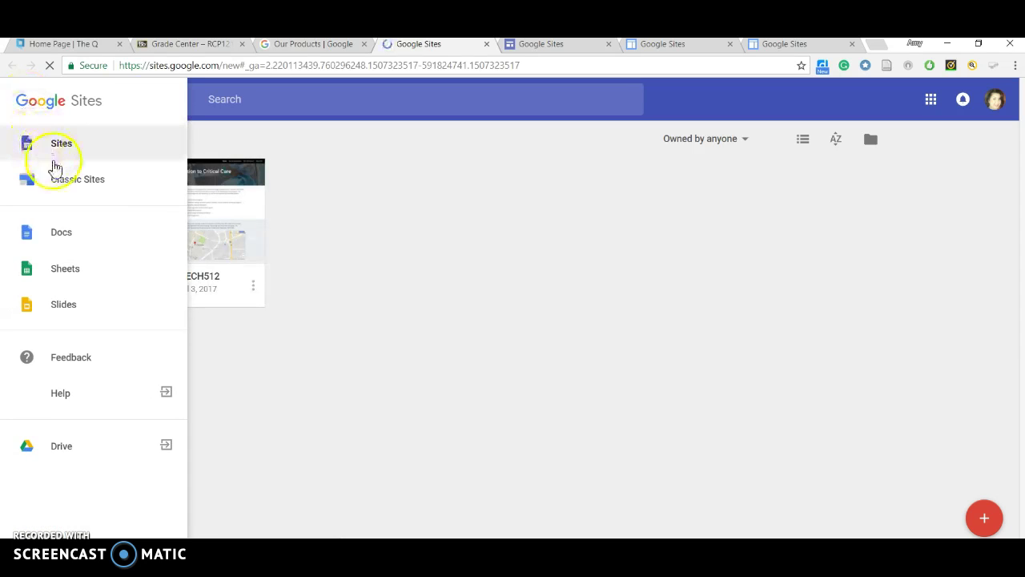
{"action": "left_click", "coordinate": [56, 185]}
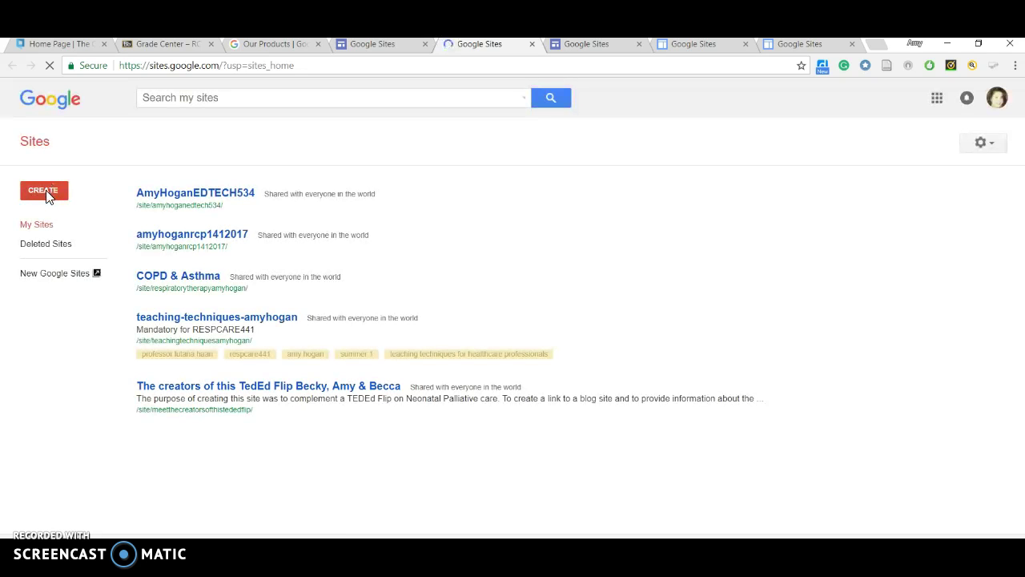
{"action": "left_click", "coordinate": [44, 192]}
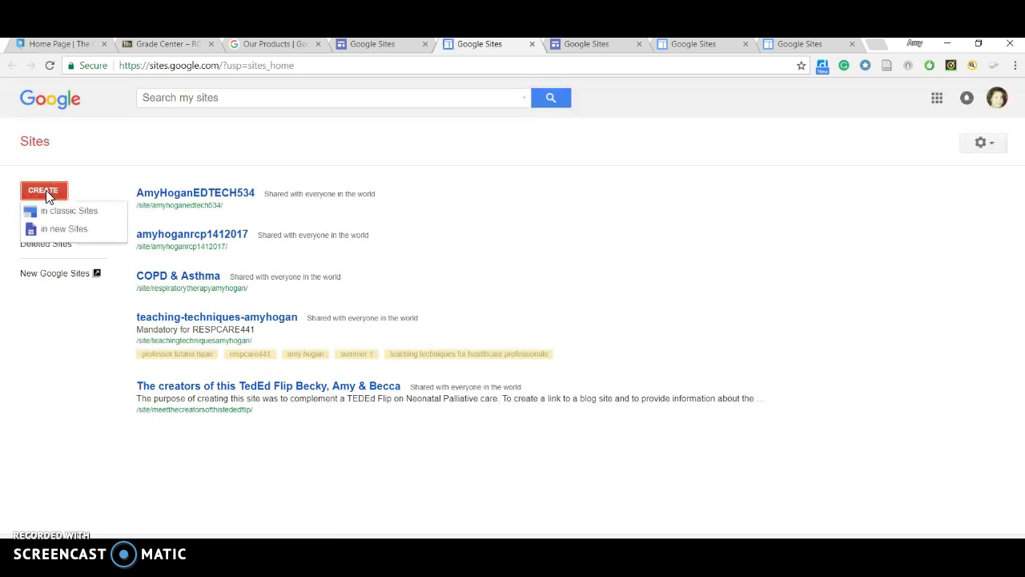
{"action": "left_click", "coordinate": [53, 211]}
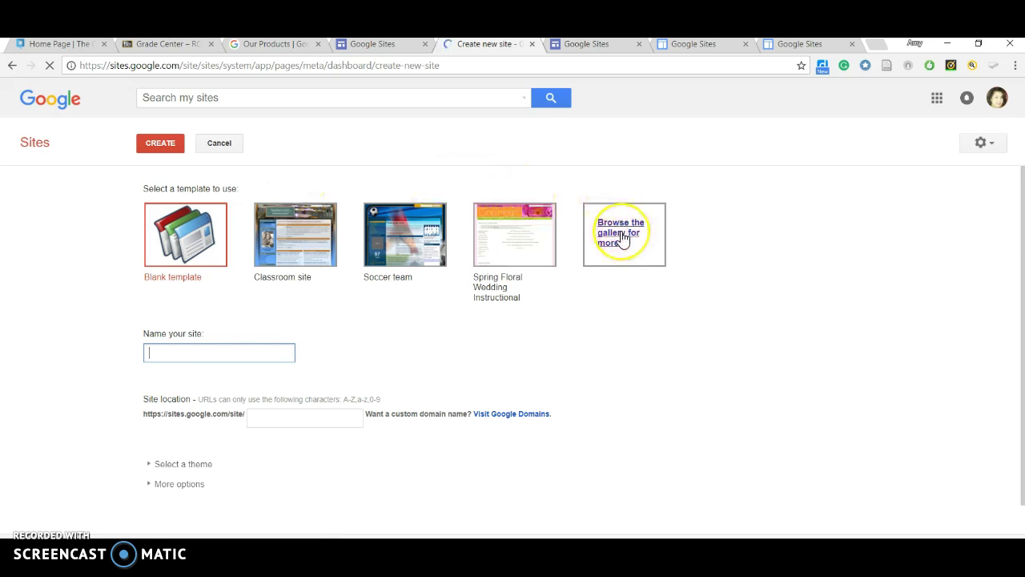
Choose "Template for Designing Google Sites Part 2" from the gallery's Schools & education category as the site template
{"action": "scroll", "coordinate": [624, 239], "scroll_direction": "down", "scroll_amount": 1}
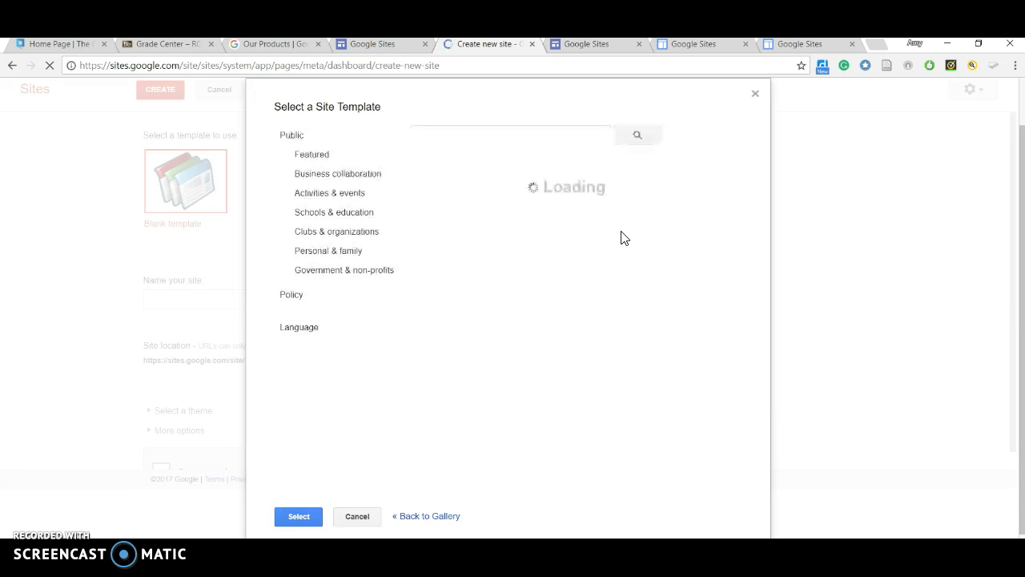
{"action": "left_click", "coordinate": [357, 216]}
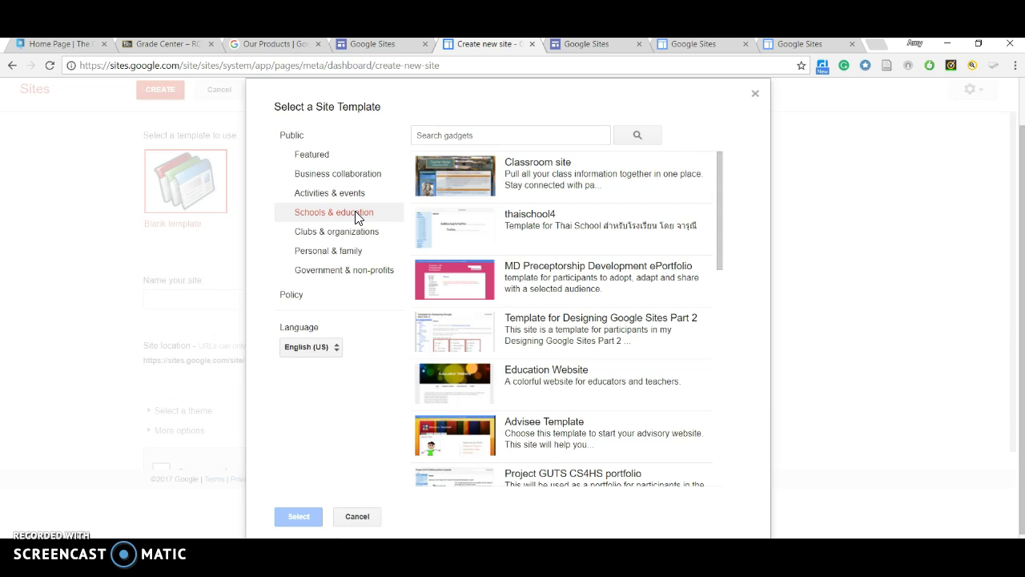
{"action": "left_click", "coordinate": [441, 344]}
{"action": "left_click", "coordinate": [482, 320]}
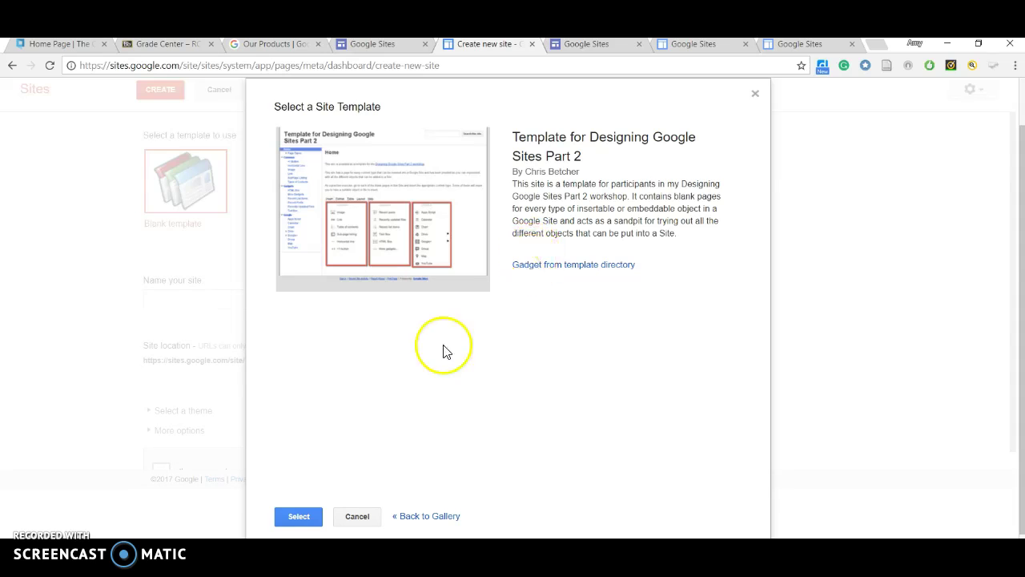
{"action": "left_click", "coordinate": [298, 518]}
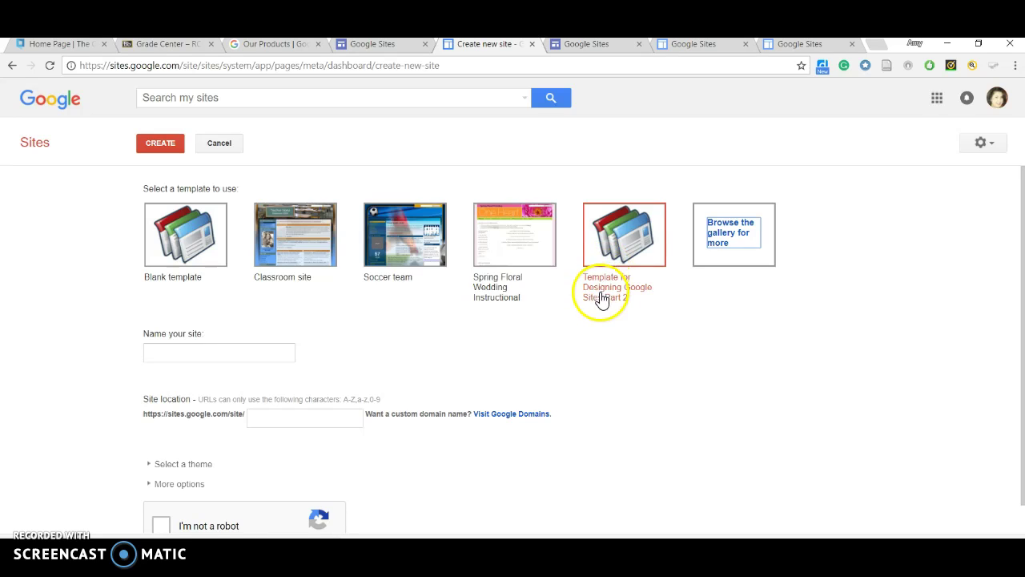
{"action": "left_click", "coordinate": [617, 224]}
Name the site with the owner's name followed by "rcp1412017t", complete the robot check and create the site
{"action": "left_click", "coordinate": [217, 348]}
{"action": "type", "text": "amyhoganrcp141"}
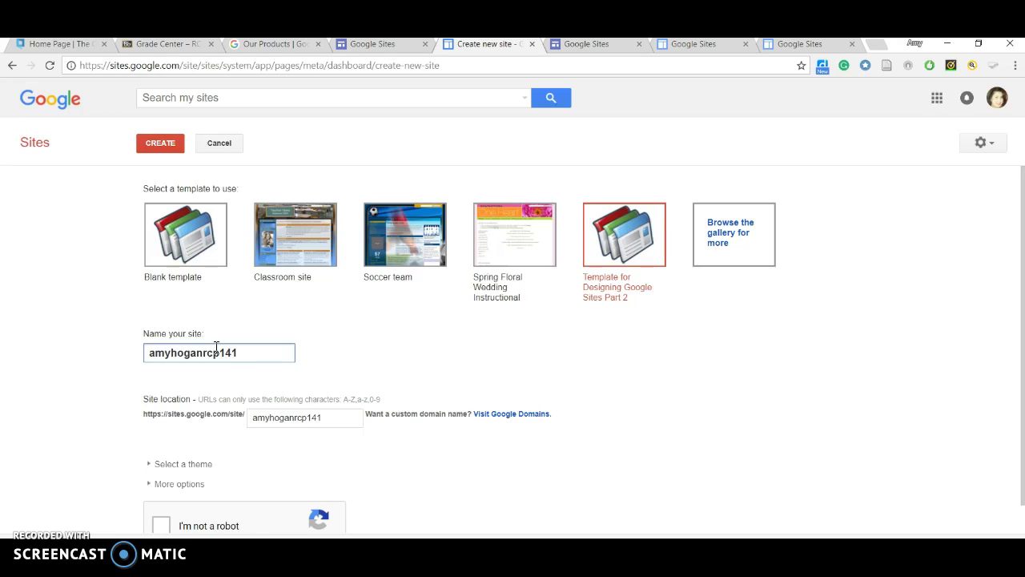
{"action": "left_click", "coordinate": [228, 349]}
{"action": "left_click", "coordinate": [279, 357]}
{"action": "type", "text": "2017t"}
{"action": "left_click", "coordinate": [160, 526]}
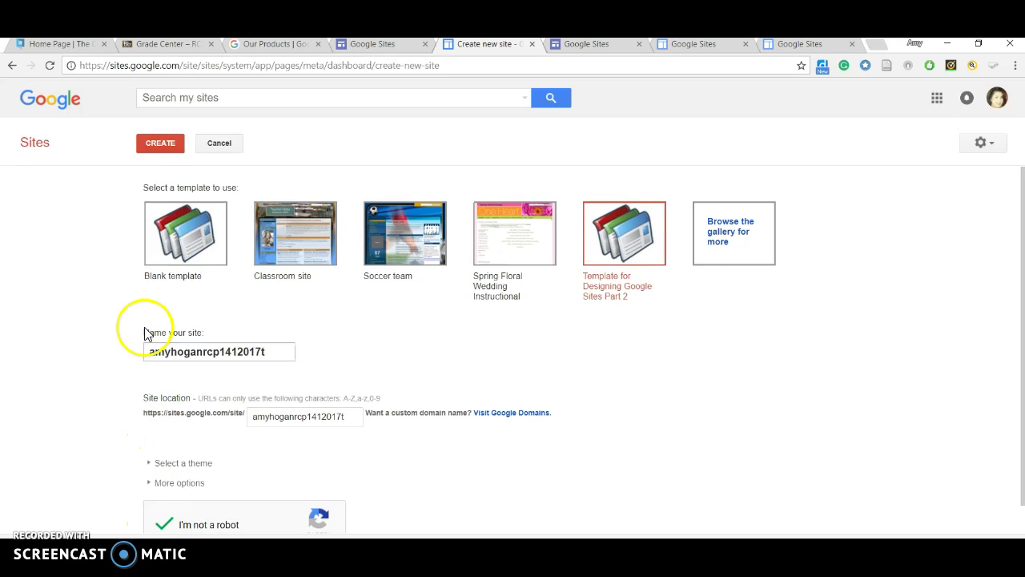
{"action": "left_click", "coordinate": [159, 145]}
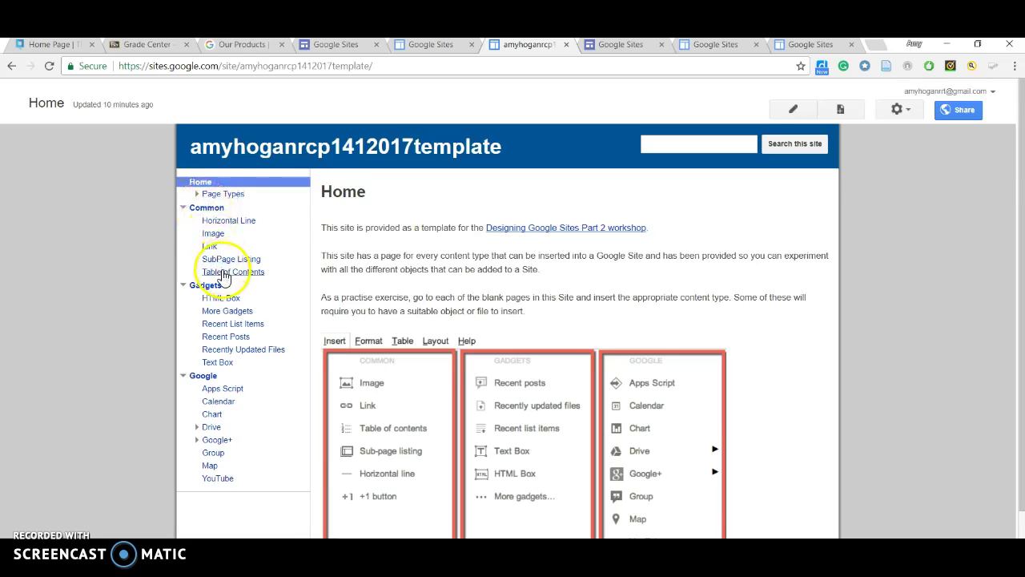
Retitle the Horizontal Line page under Common as "Bronchodilator" and save the page
{"action": "left_click", "coordinate": [216, 222]}
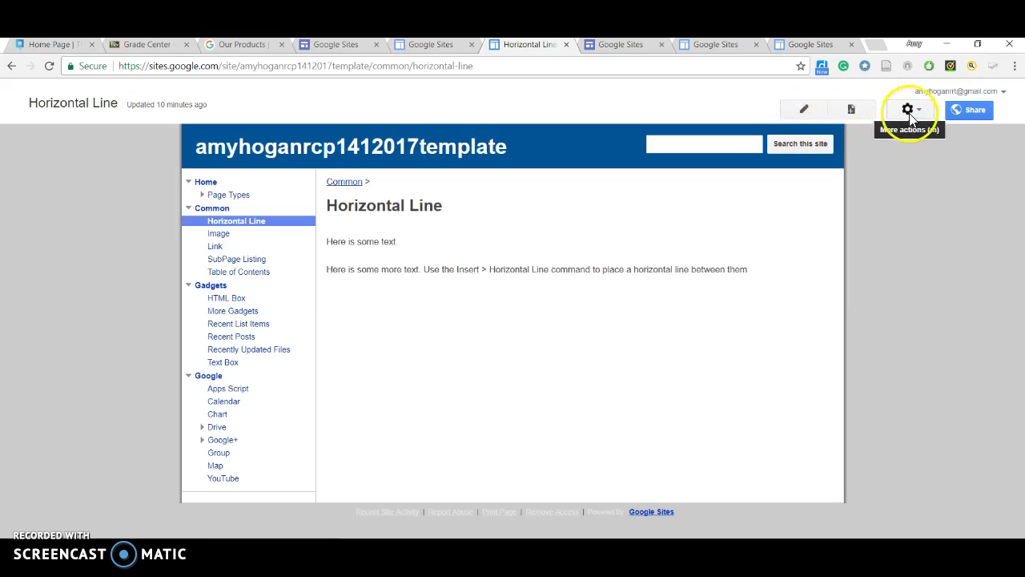
{"action": "left_click", "coordinate": [806, 111]}
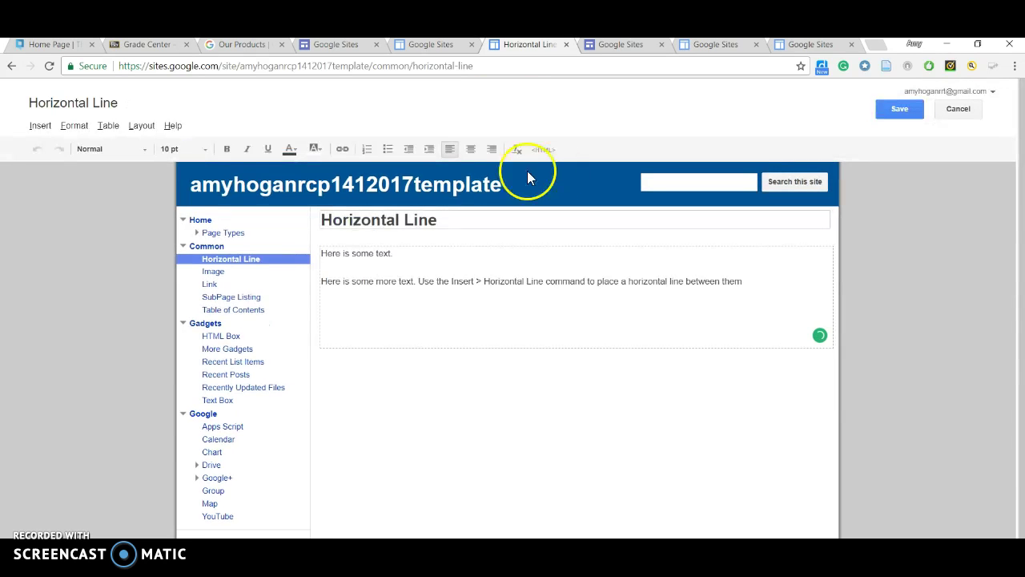
{"action": "left_click_drag", "start_coordinate": [447, 220], "coordinate": [270, 231]}
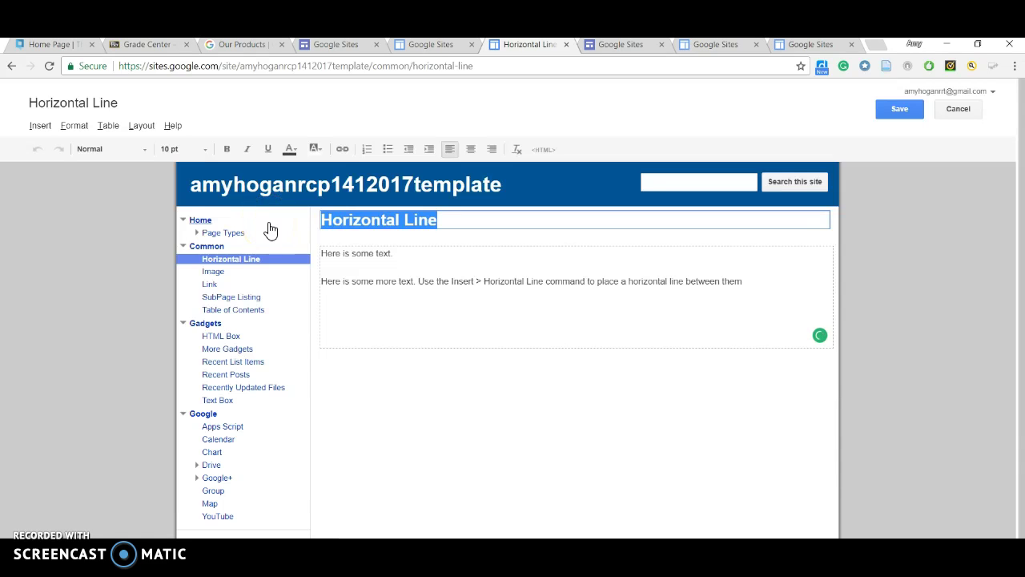
{"action": "type", "text": "Bronchodilator"}
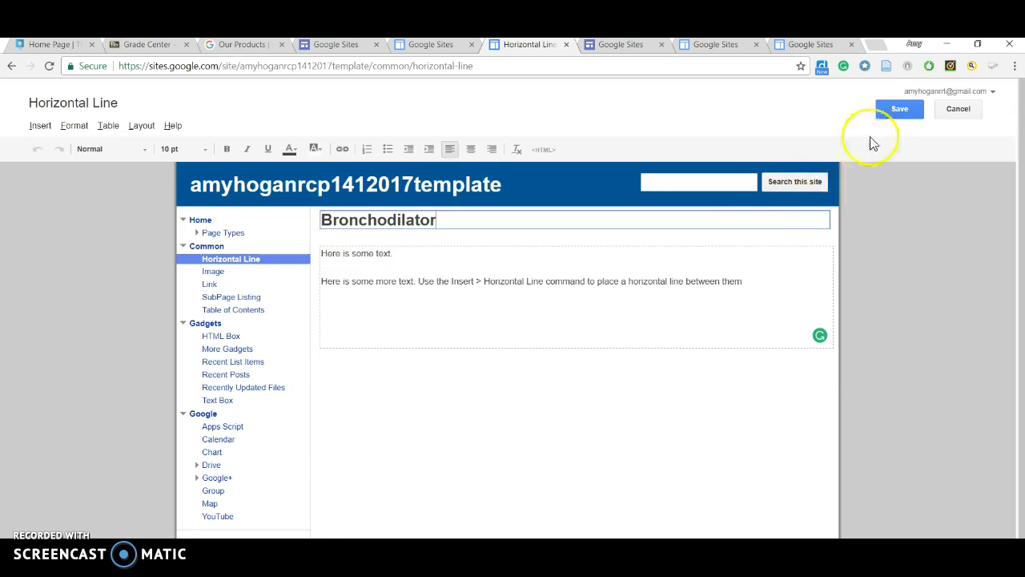
{"action": "left_click", "coordinate": [889, 110]}
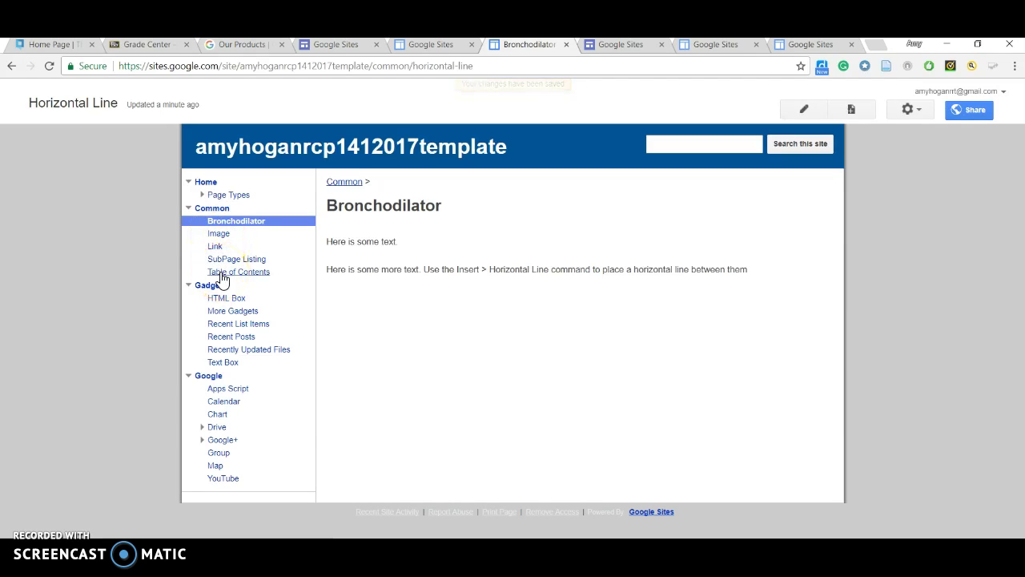
View the Table of Contents page, locate it under Common in the site's page management and open it from there
{"action": "left_click", "coordinate": [223, 274]}
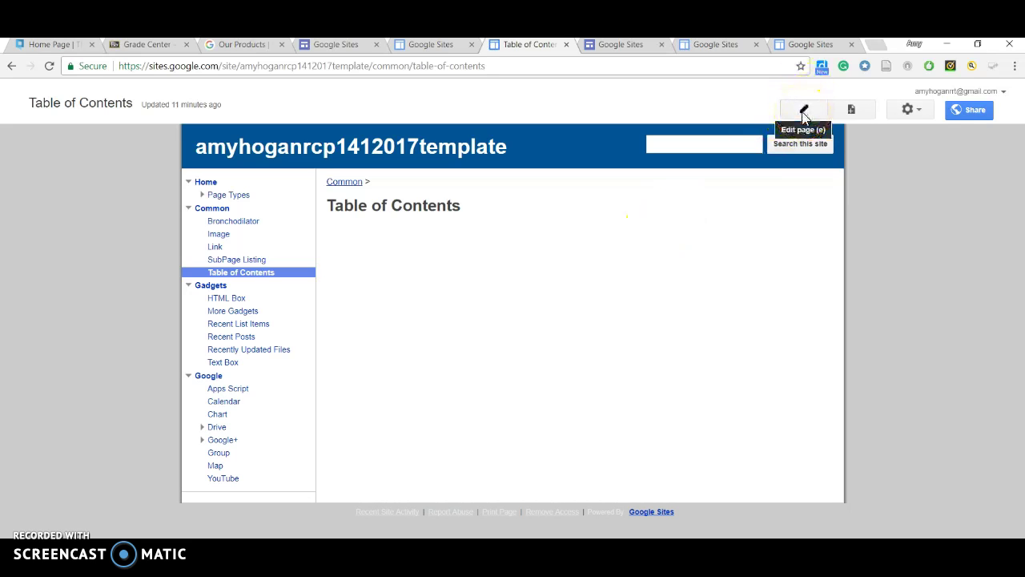
{"action": "left_click", "coordinate": [923, 114]}
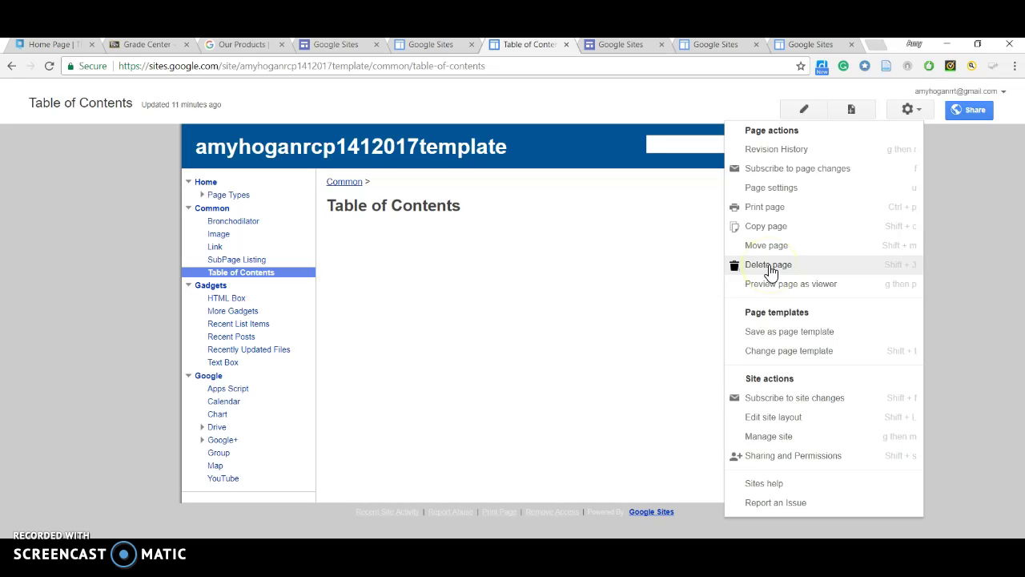
{"action": "left_click", "coordinate": [775, 440]}
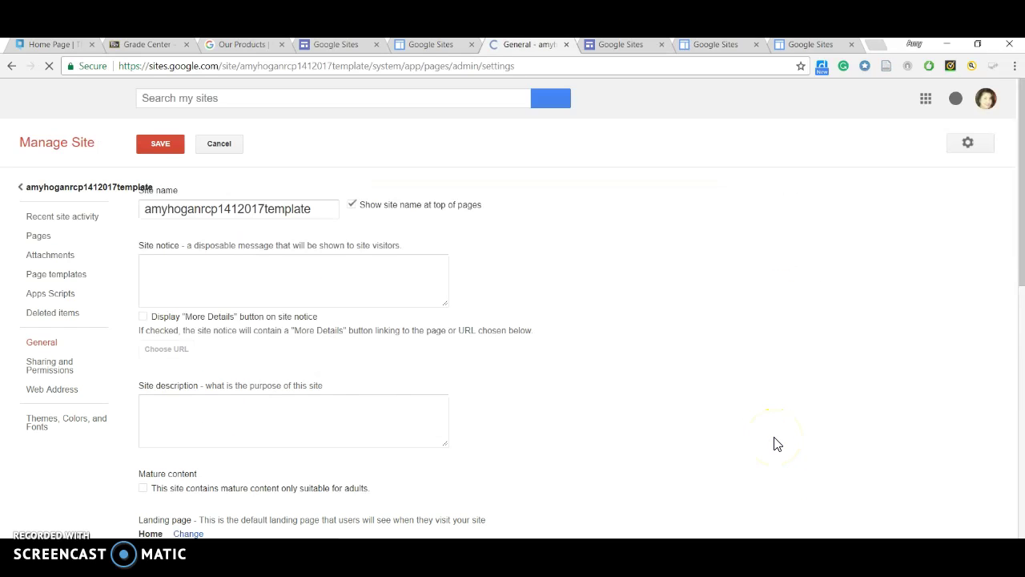
{"action": "left_click", "coordinate": [37, 238]}
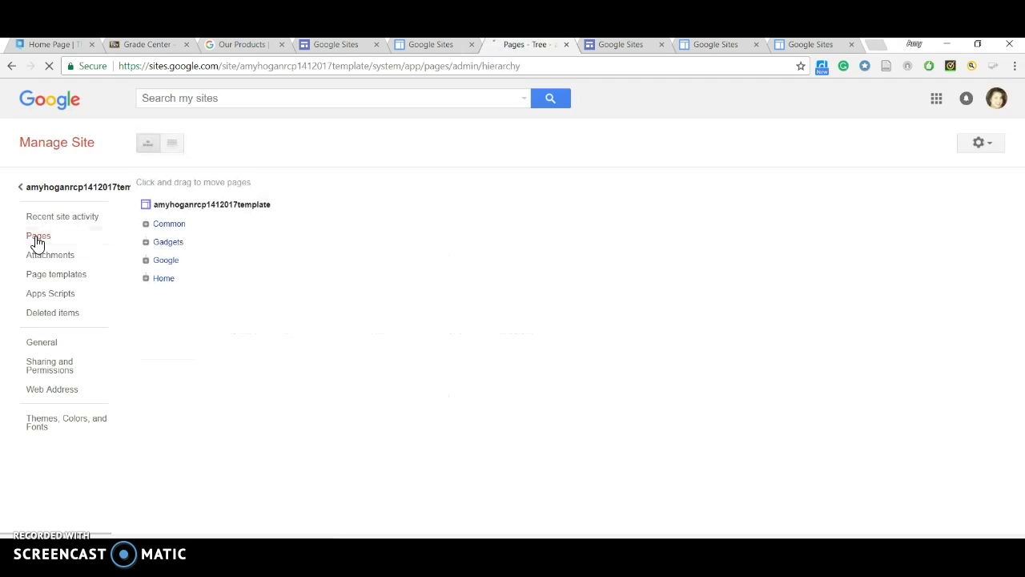
{"action": "left_click", "coordinate": [145, 226]}
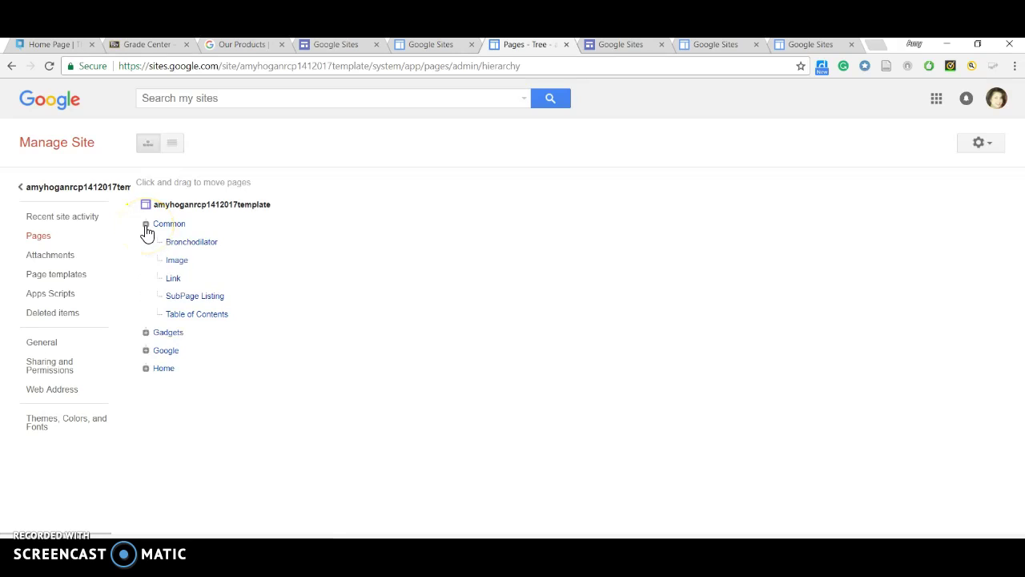
{"action": "left_click", "coordinate": [183, 317]}
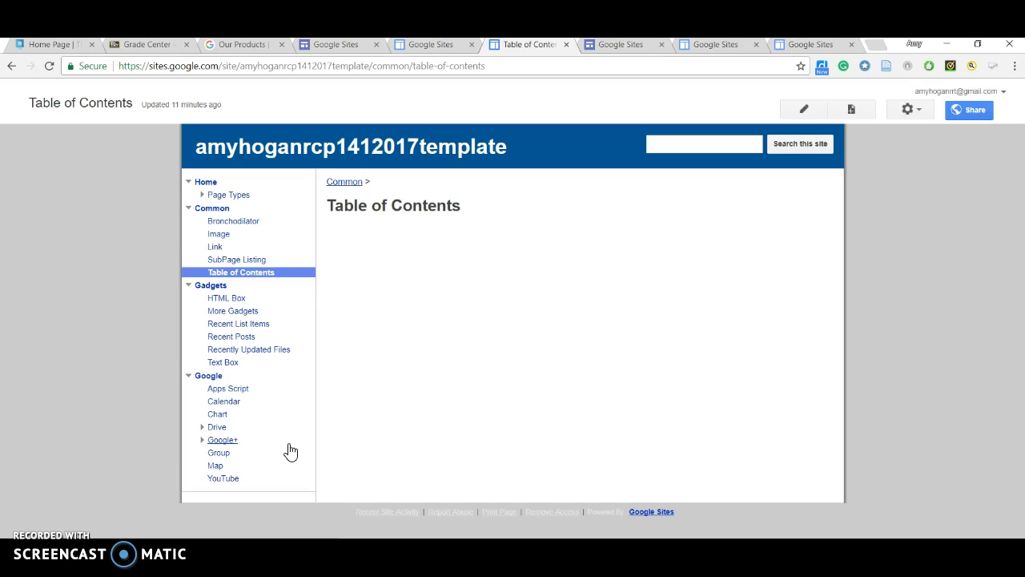
Delete the Table of Contents page from the site
{"action": "left_click", "coordinate": [909, 114]}
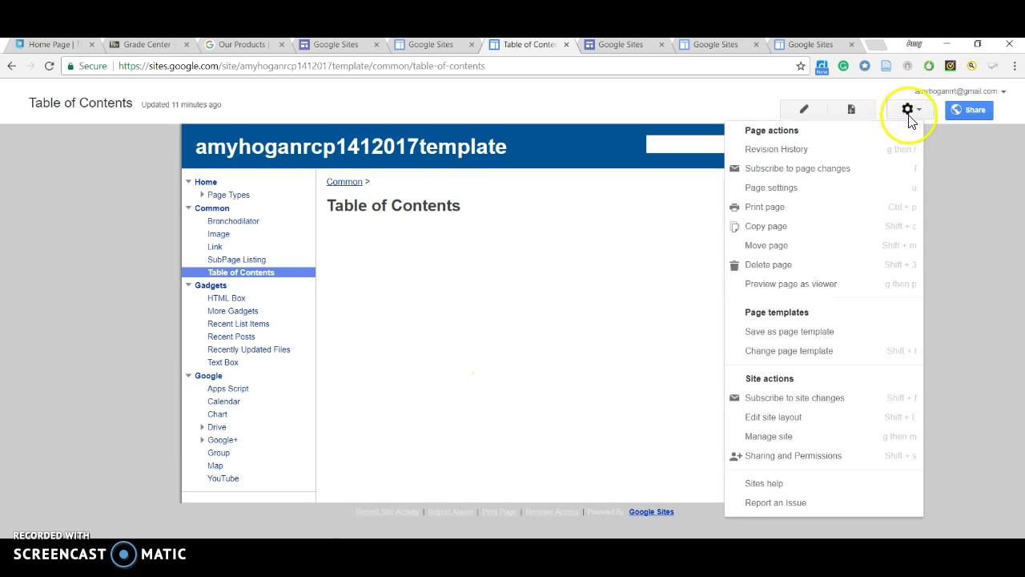
{"action": "left_click", "coordinate": [797, 266]}
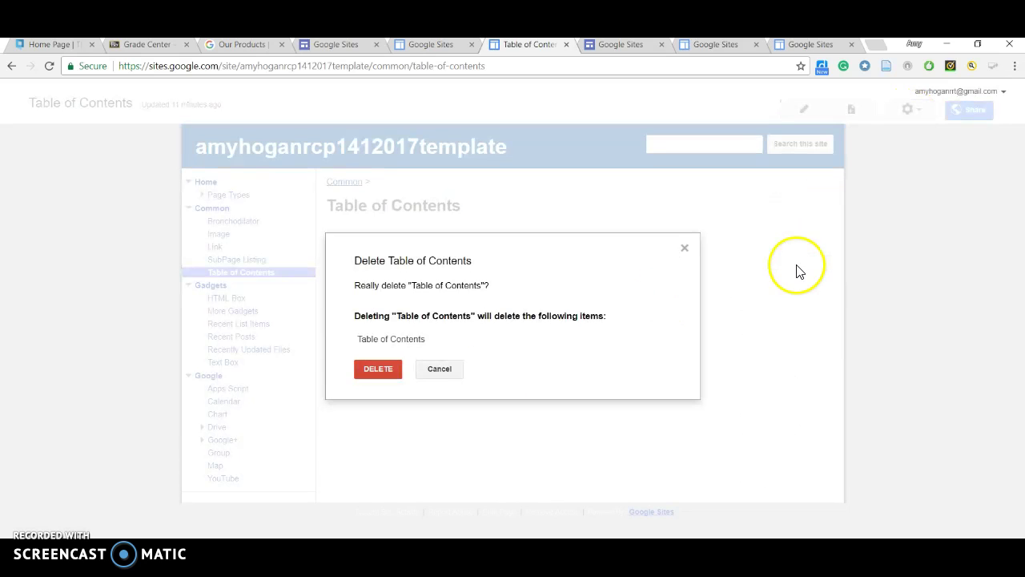
{"action": "left_click", "coordinate": [367, 372]}
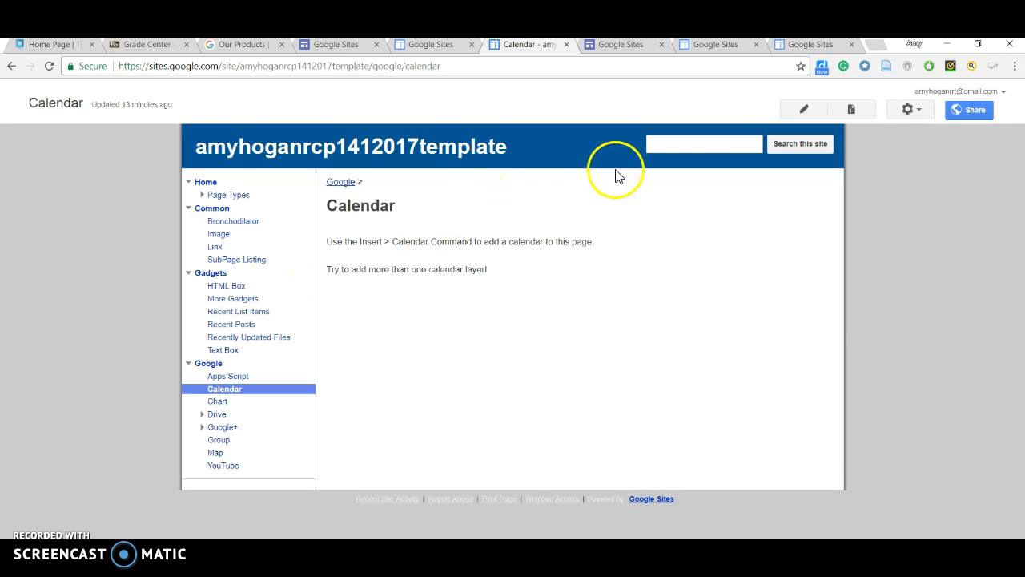
Start a new page in the site and name it "ADDING PAGE 1"
{"action": "left_click", "coordinate": [852, 110]}
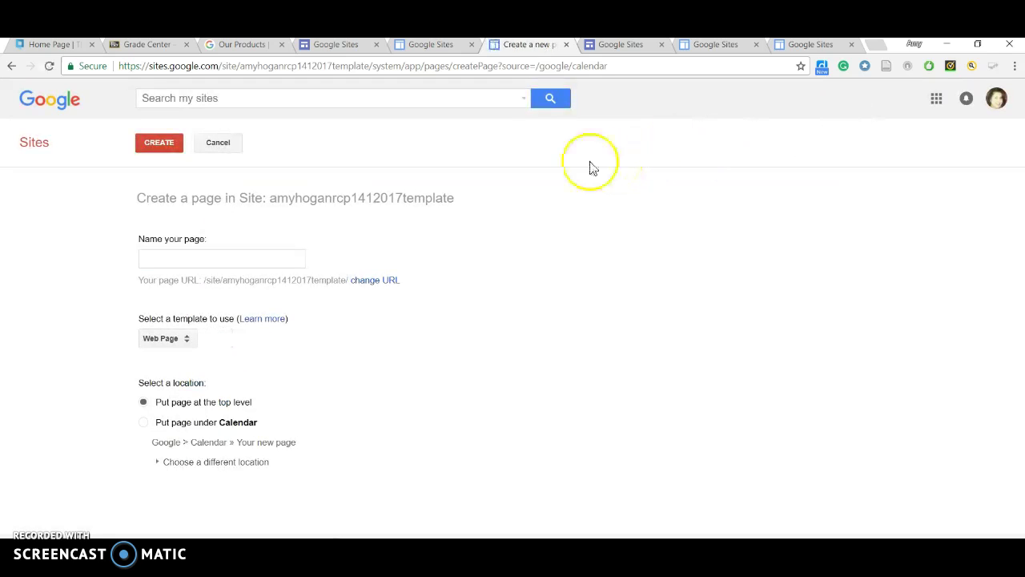
{"action": "left_click", "coordinate": [279, 258]}
{"action": "type", "text": "A"}
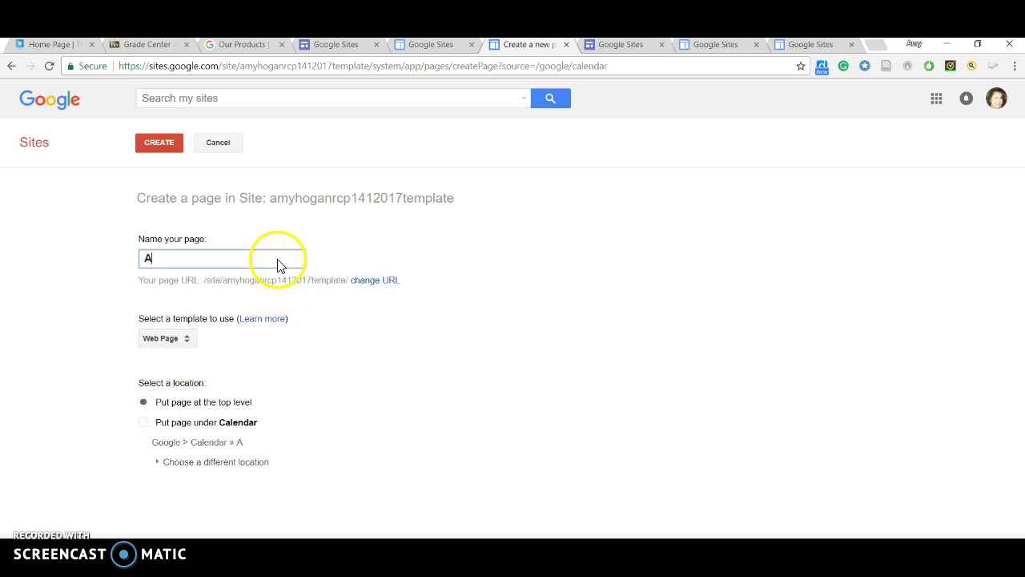
{"action": "type", "text": "DING"}
{"action": "key", "text": "BackSpace"}
{"action": "key", "text": "BackSpace"}
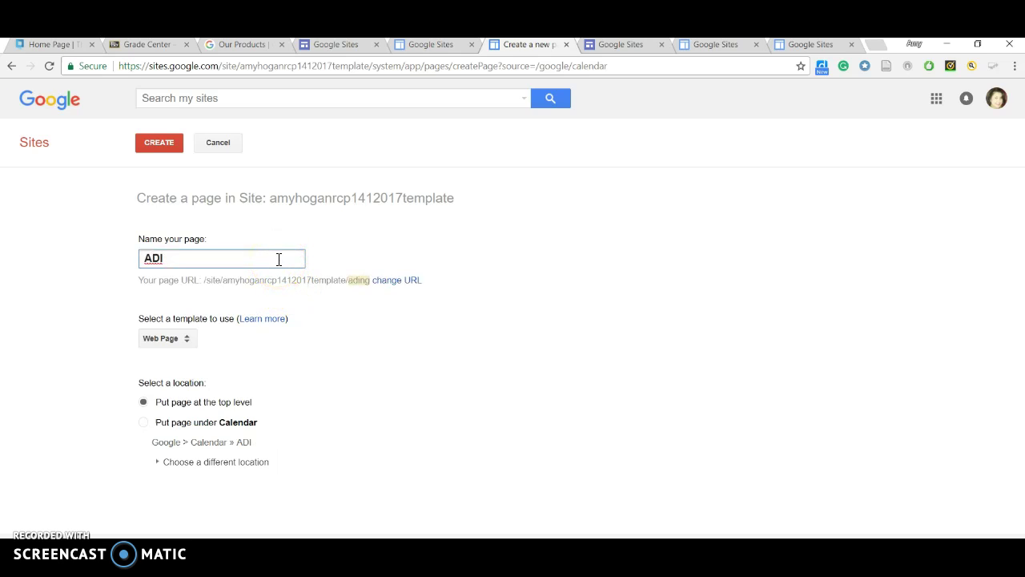
{"action": "type", "text": "AGE 1"}
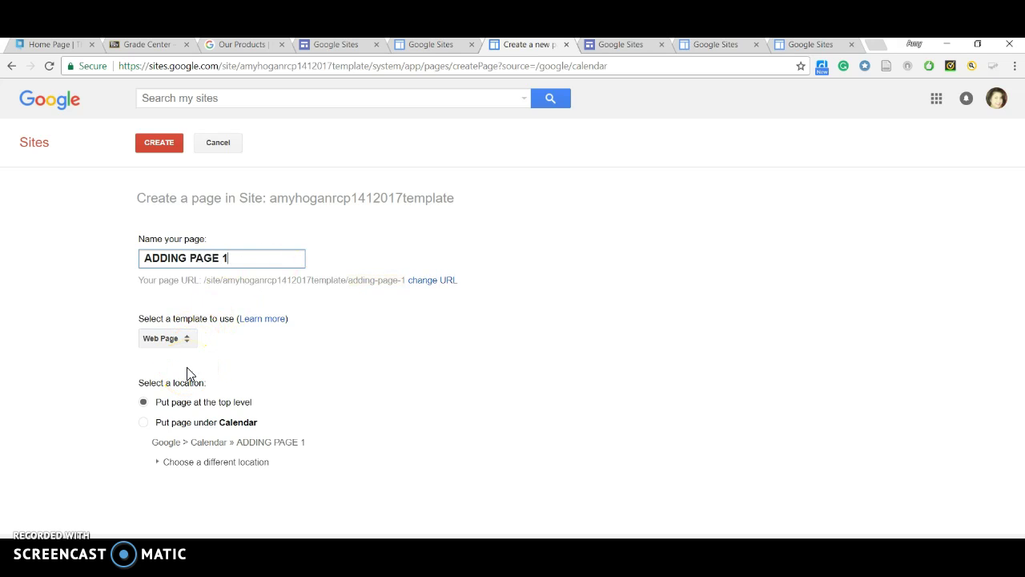
Set the new page's location to the top level of the site, then create and save the page
{"action": "left_click", "coordinate": [162, 466]}
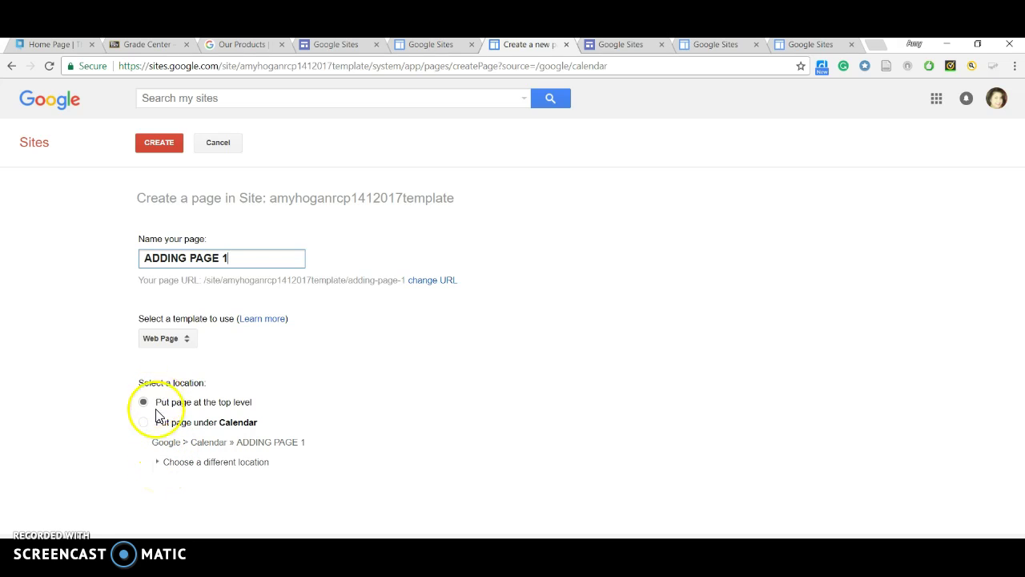
{"action": "left_click", "coordinate": [160, 465]}
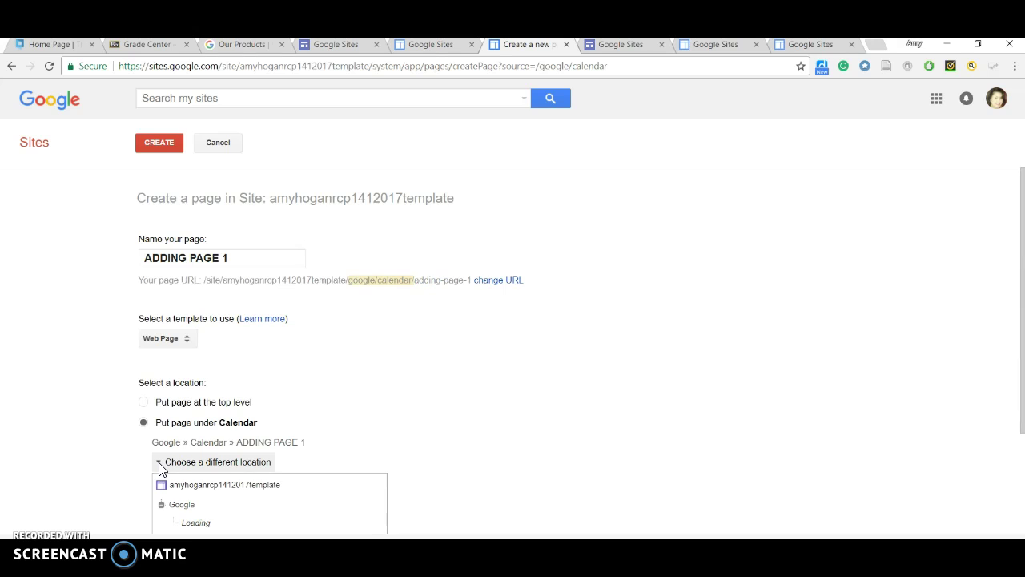
{"action": "scroll", "coordinate": [525, 350], "scroll_direction": "down", "scroll_amount": 2}
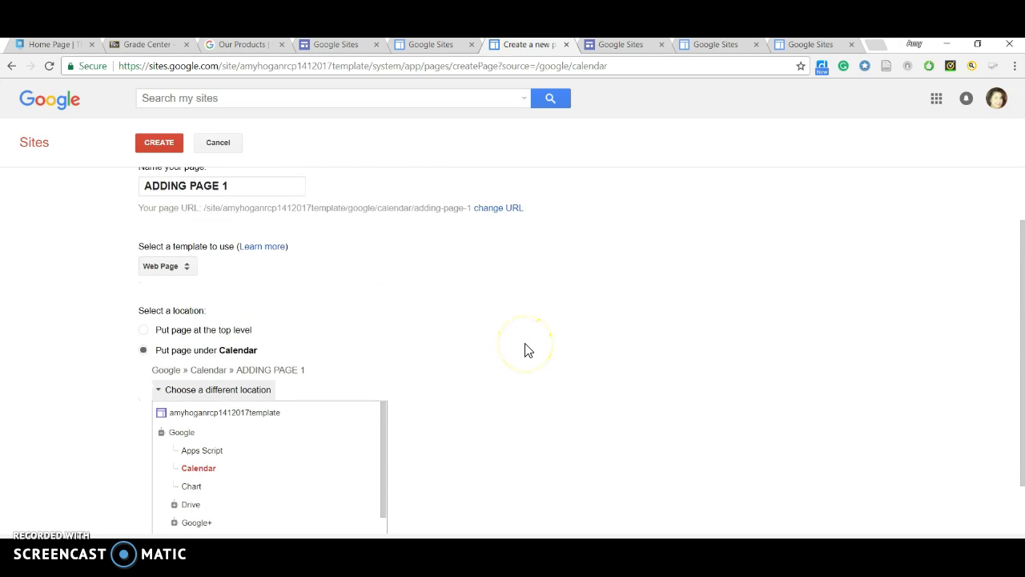
{"action": "scroll", "coordinate": [524, 350], "scroll_direction": "down", "scroll_amount": 1}
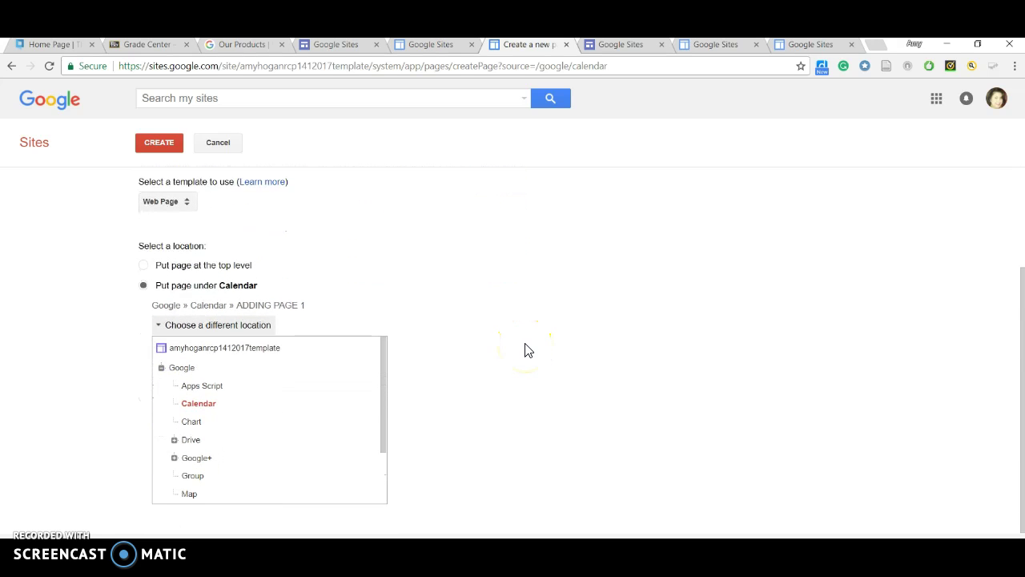
{"action": "left_click", "coordinate": [178, 368]}
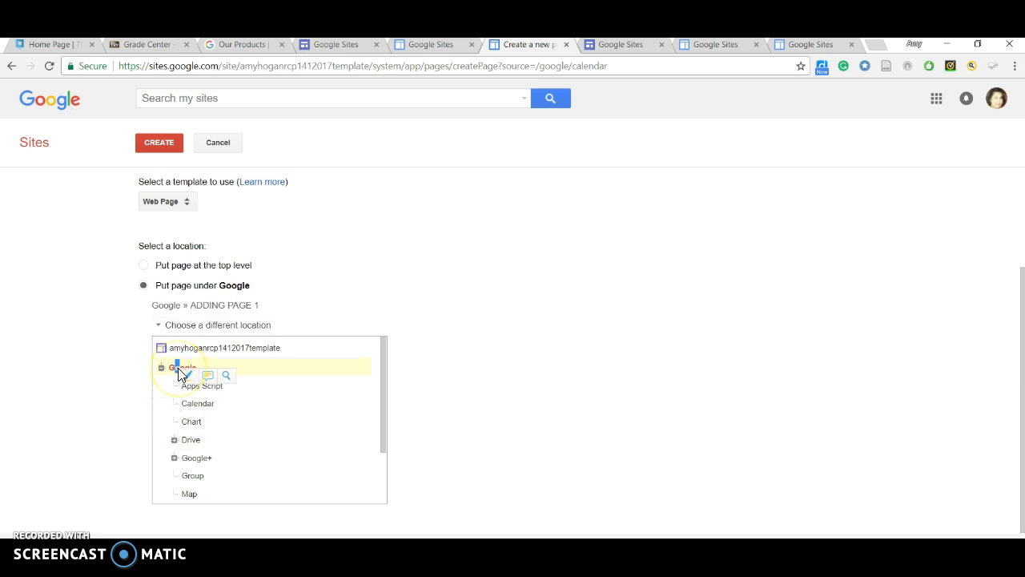
{"action": "left_click", "coordinate": [210, 385]}
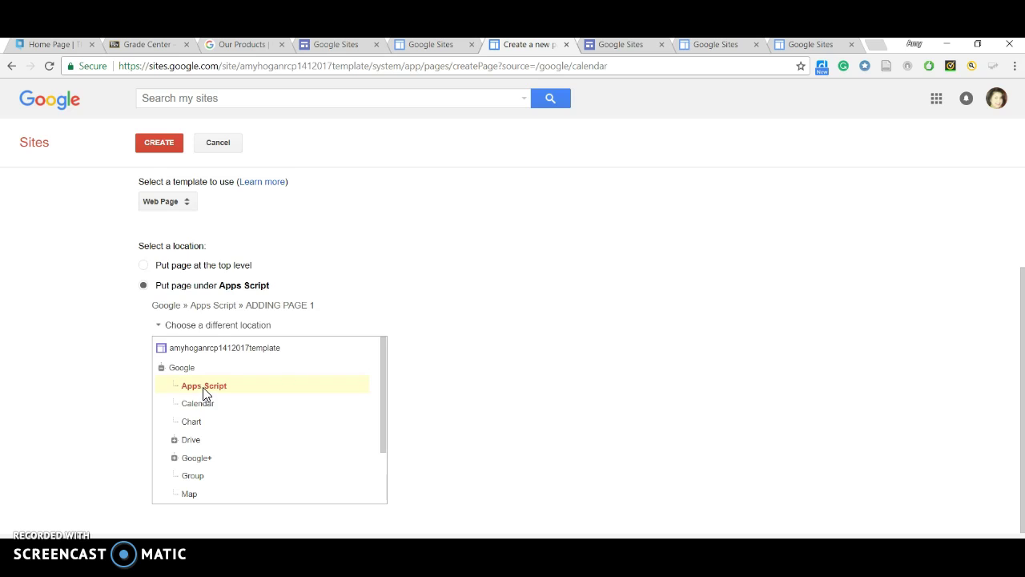
{"action": "left_click", "coordinate": [184, 378]}
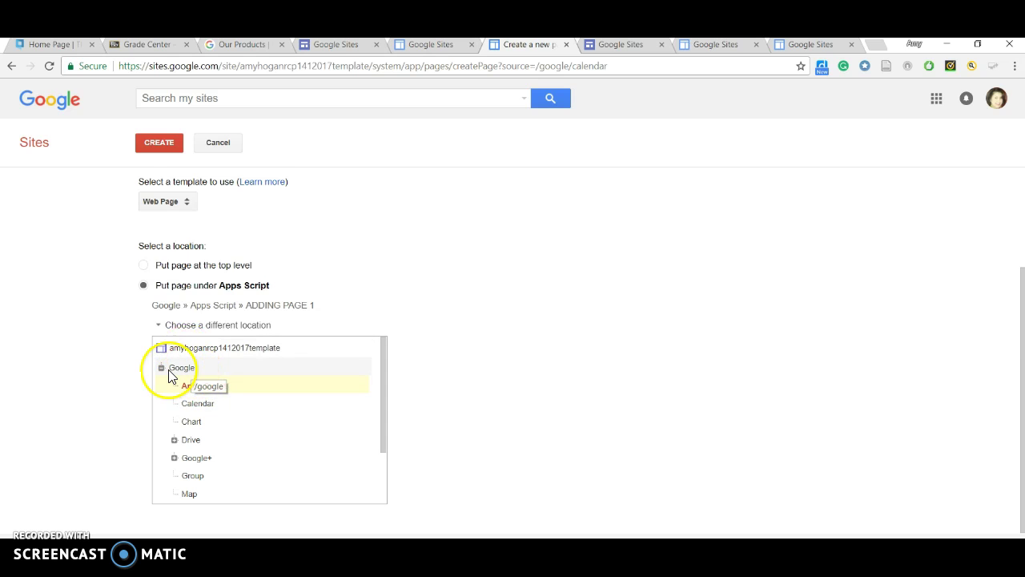
{"action": "left_click", "coordinate": [162, 372]}
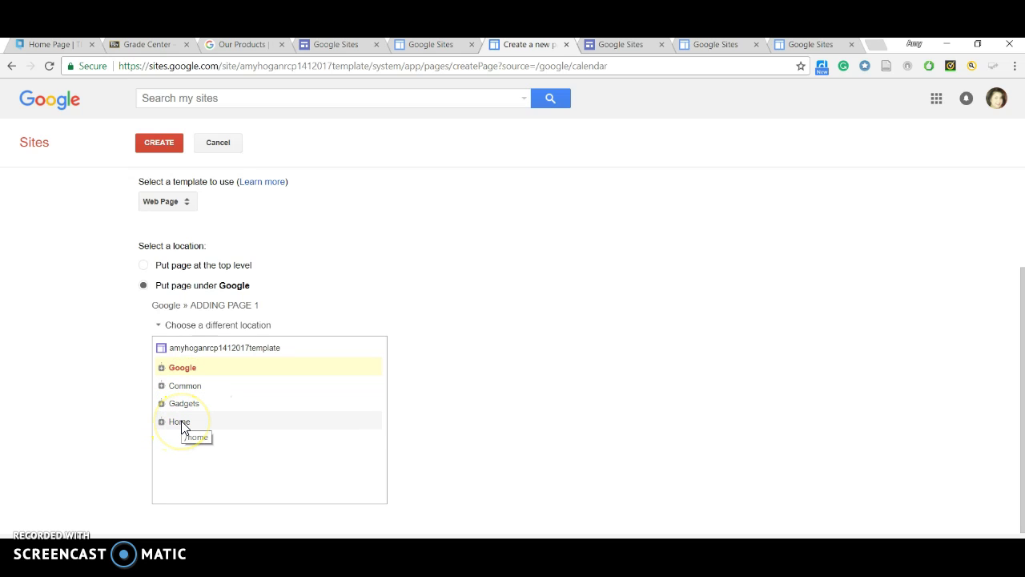
{"action": "left_click", "coordinate": [190, 353]}
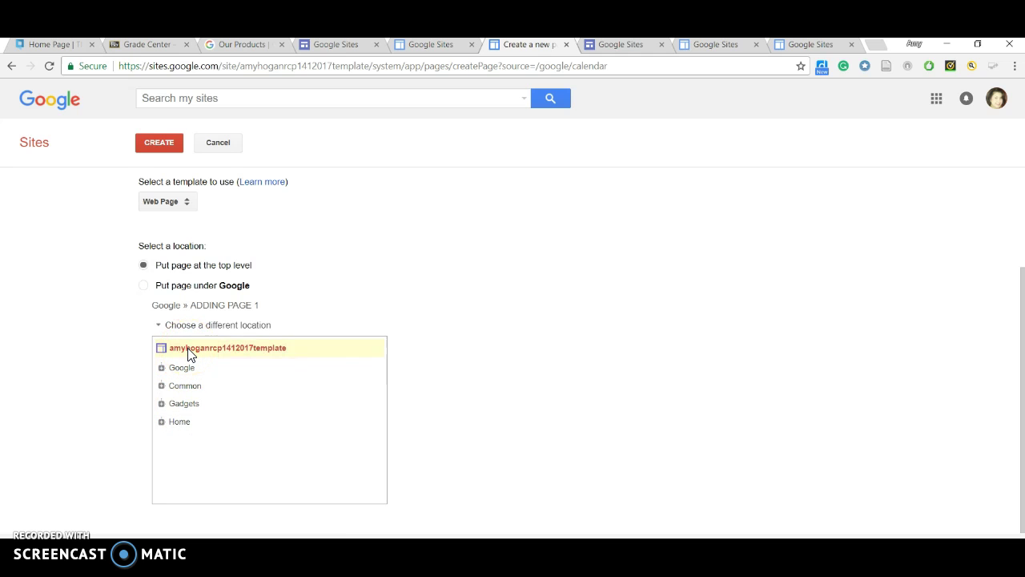
{"action": "left_click", "coordinate": [160, 144]}
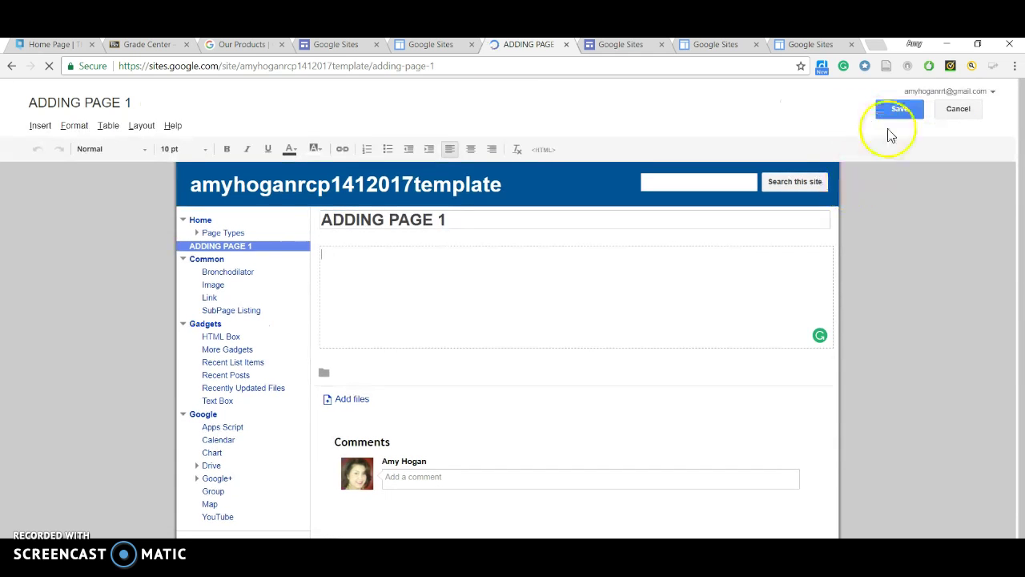
{"action": "left_click", "coordinate": [896, 111]}
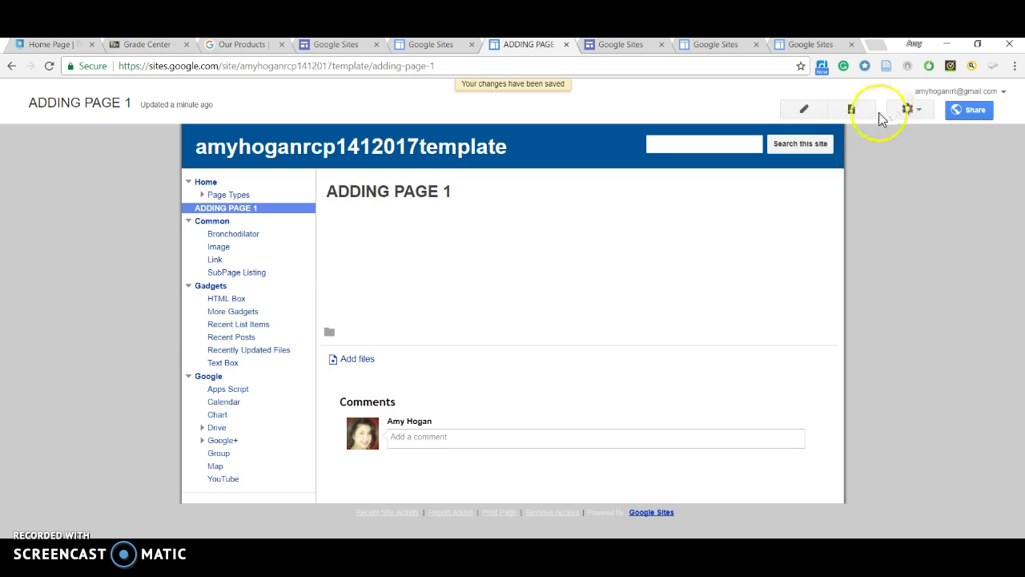
Create another page named "Subpage 1" under ADDING PAGE 1 and save it
{"action": "left_click", "coordinate": [852, 109]}
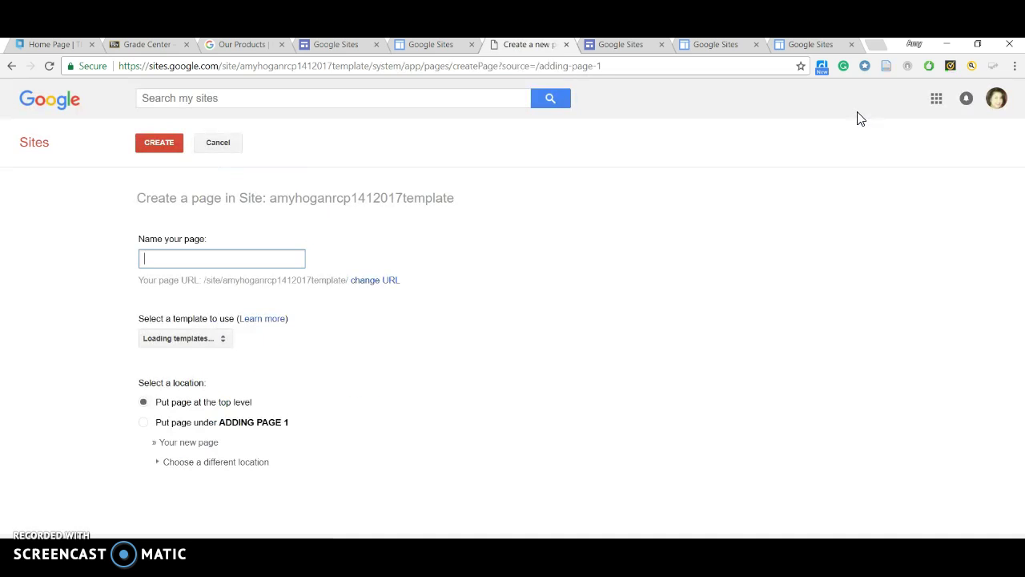
{"action": "left_click", "coordinate": [600, 179]}
{"action": "type", "text": "S"}
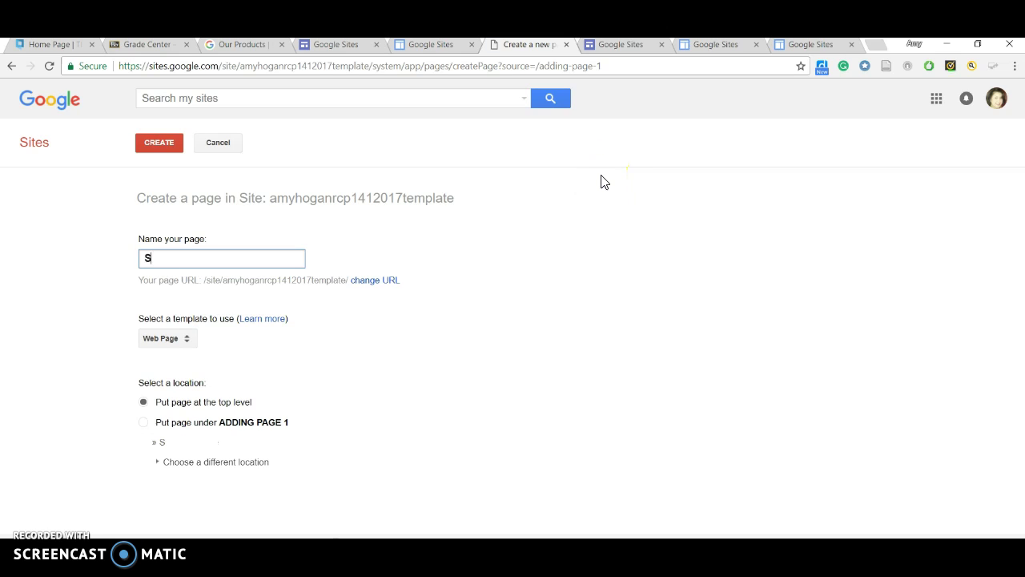
{"action": "type", "text": "Ubpage 1"}
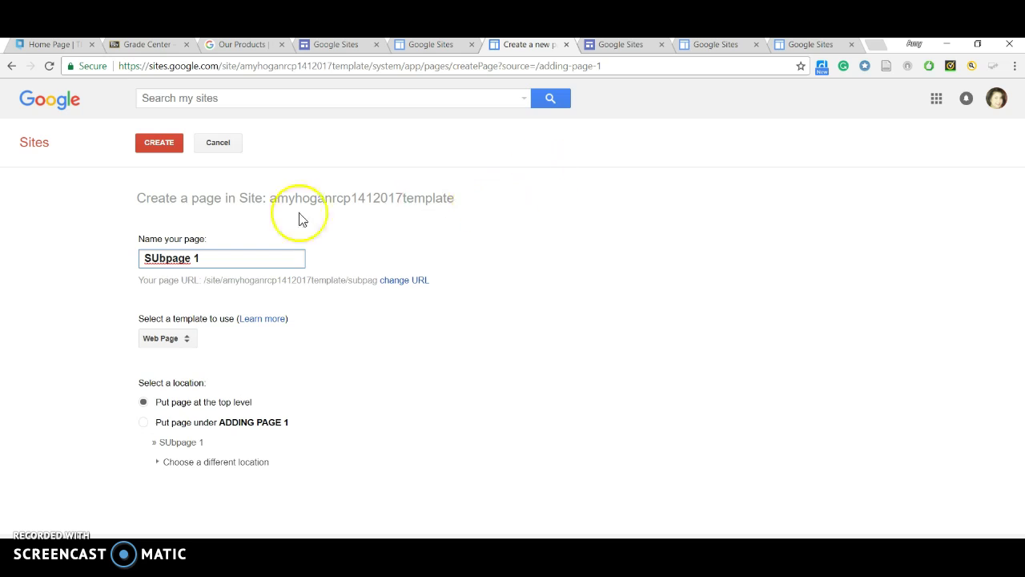
{"action": "key", "text": "BackSpace"}
{"action": "type", "text": "u"}
{"action": "key", "text": "BackSpace"}
{"action": "type", "text": "u"}
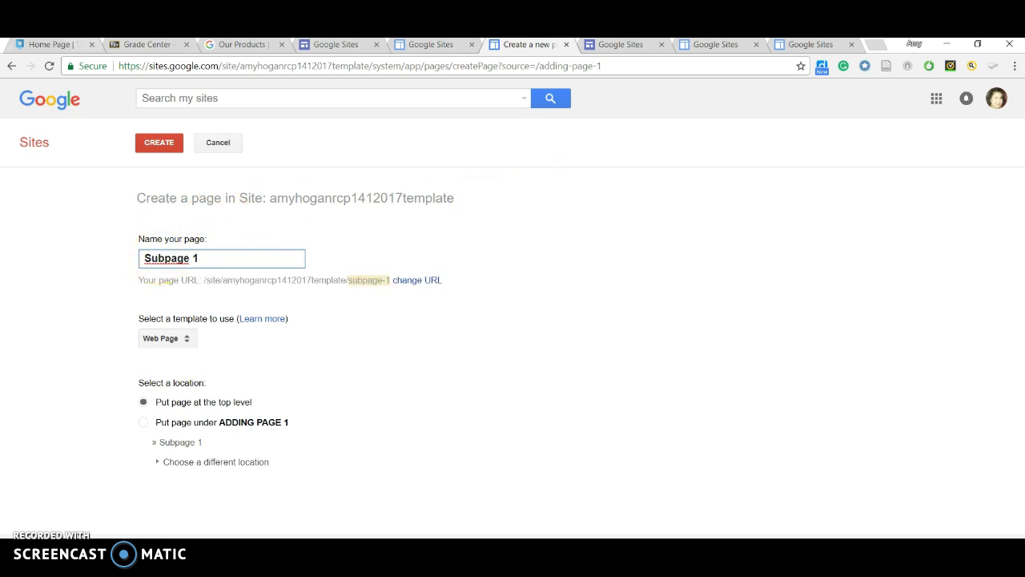
{"action": "left_click", "coordinate": [144, 423]}
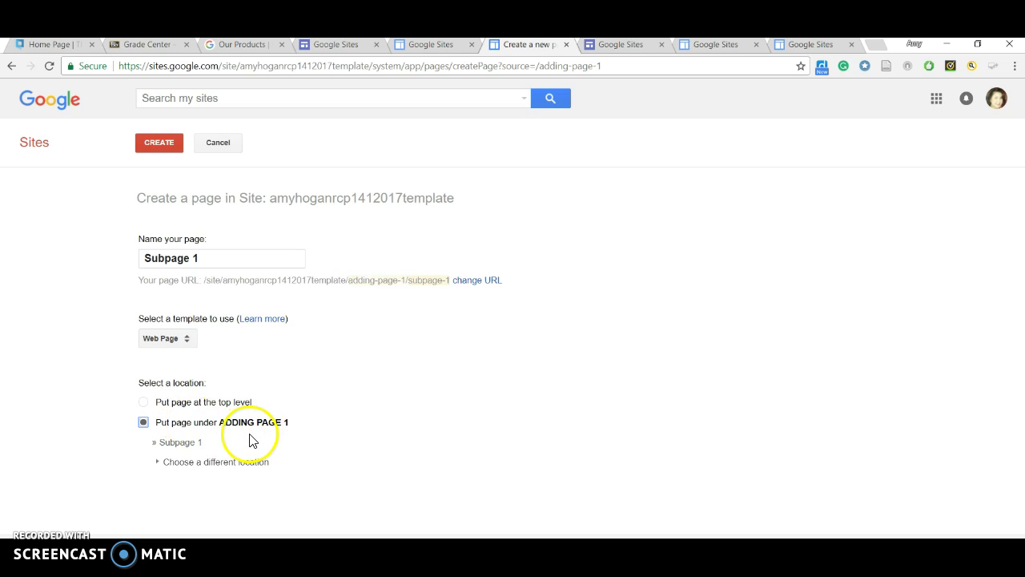
{"action": "left_click", "coordinate": [157, 145]}
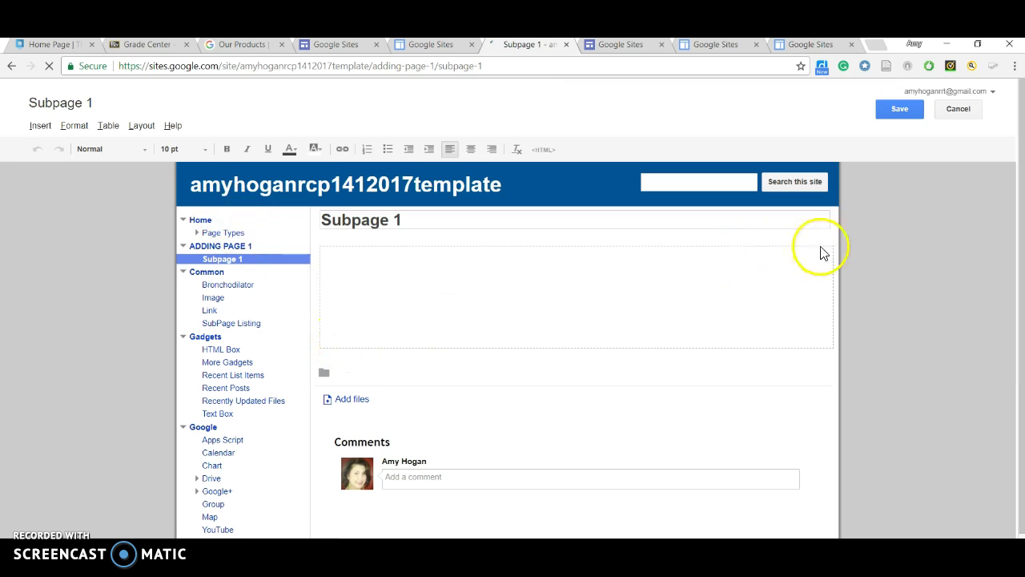
{"action": "left_click", "coordinate": [888, 113]}
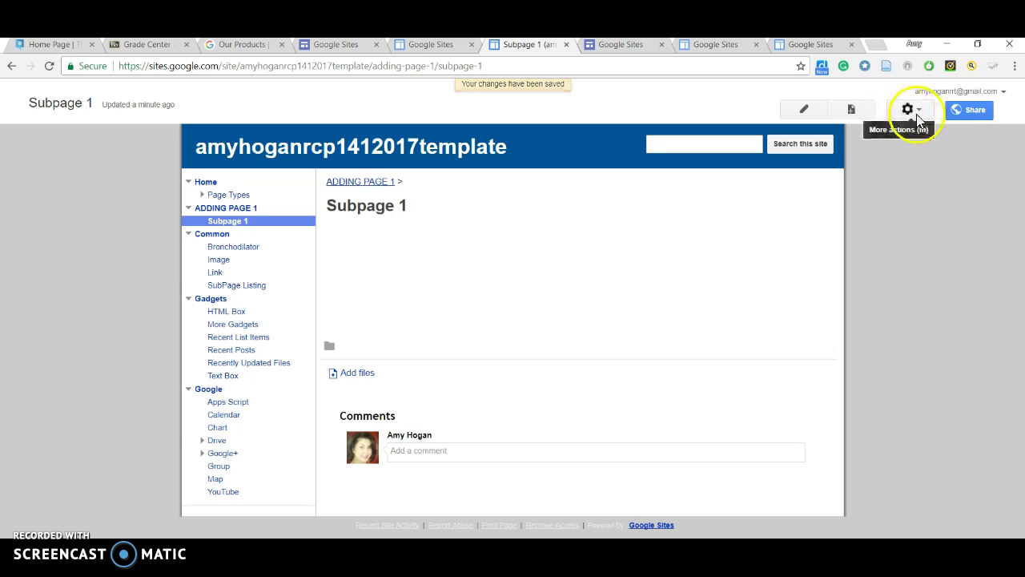
Create a page named "Subpage 2" directly under ADDING PAGE 1 and save it
{"action": "left_click", "coordinate": [865, 116]}
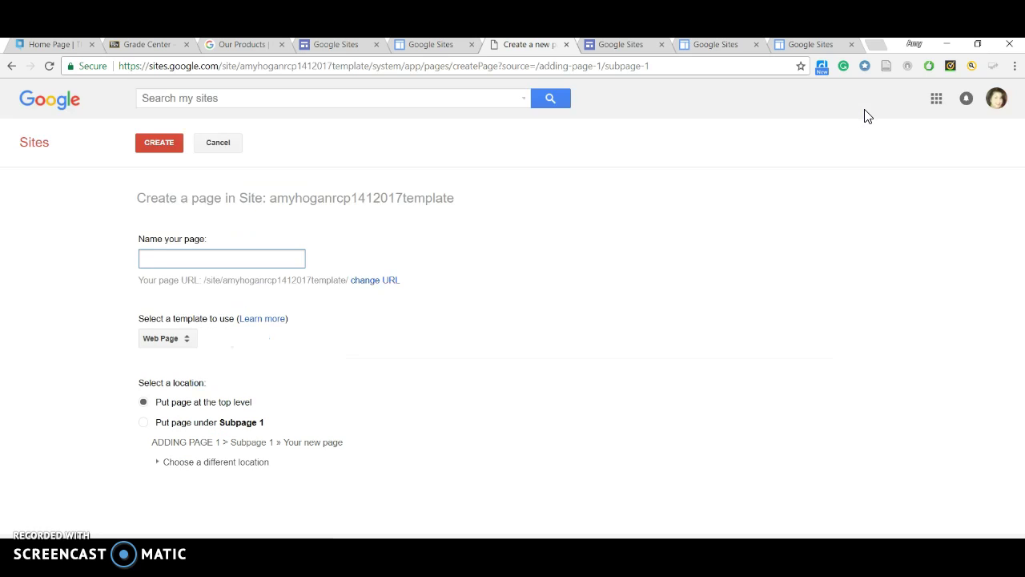
{"action": "type", "text": "Sub"}
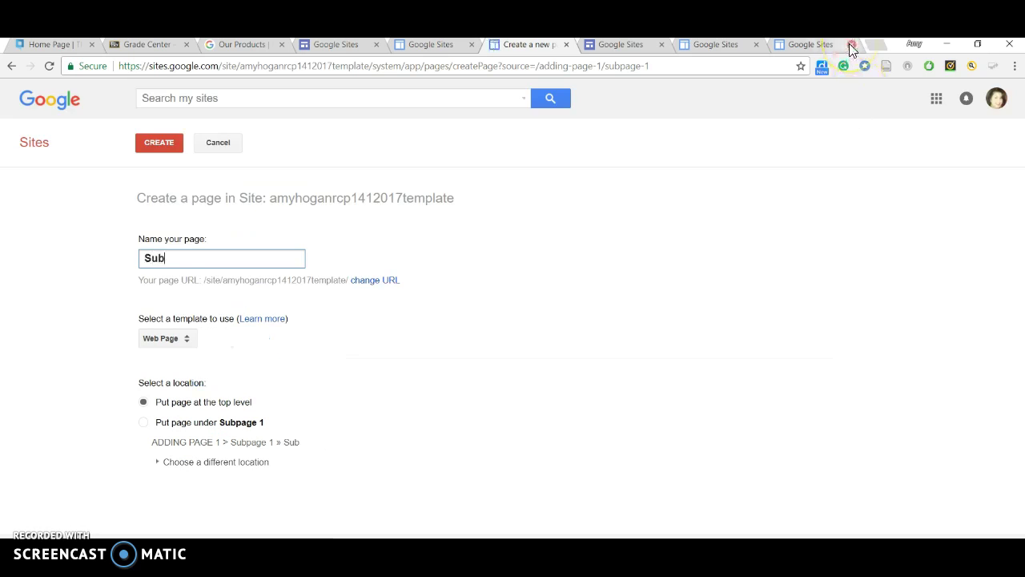
{"action": "type", "text": "page 2"}
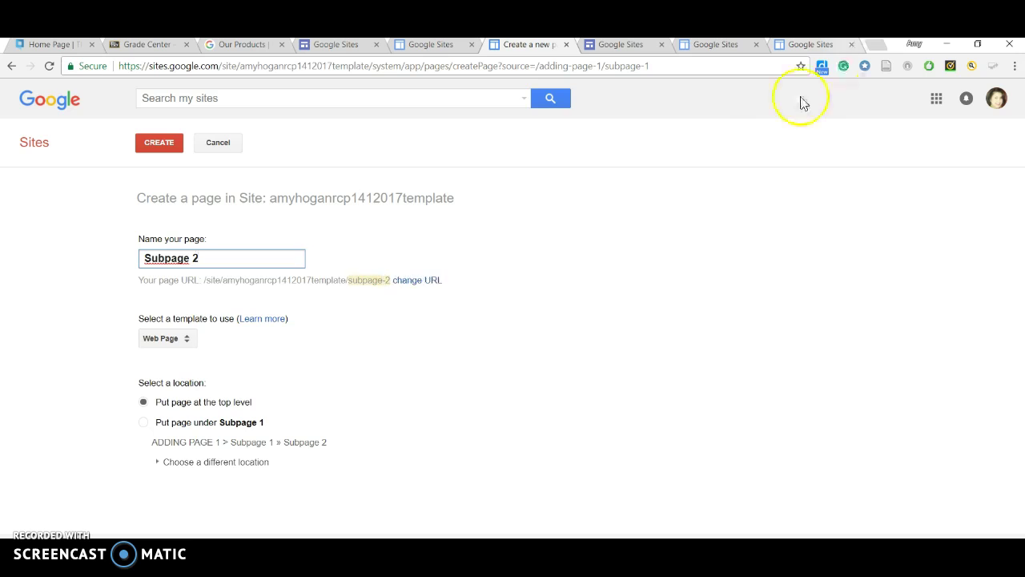
{"action": "left_click", "coordinate": [159, 463]}
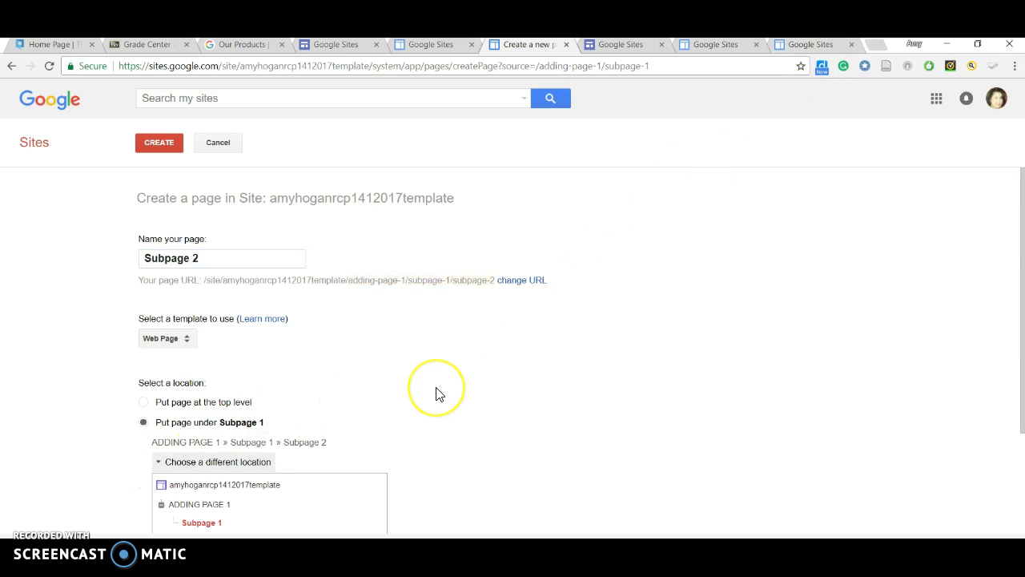
{"action": "scroll", "coordinate": [435, 393], "scroll_direction": "down", "scroll_amount": 3}
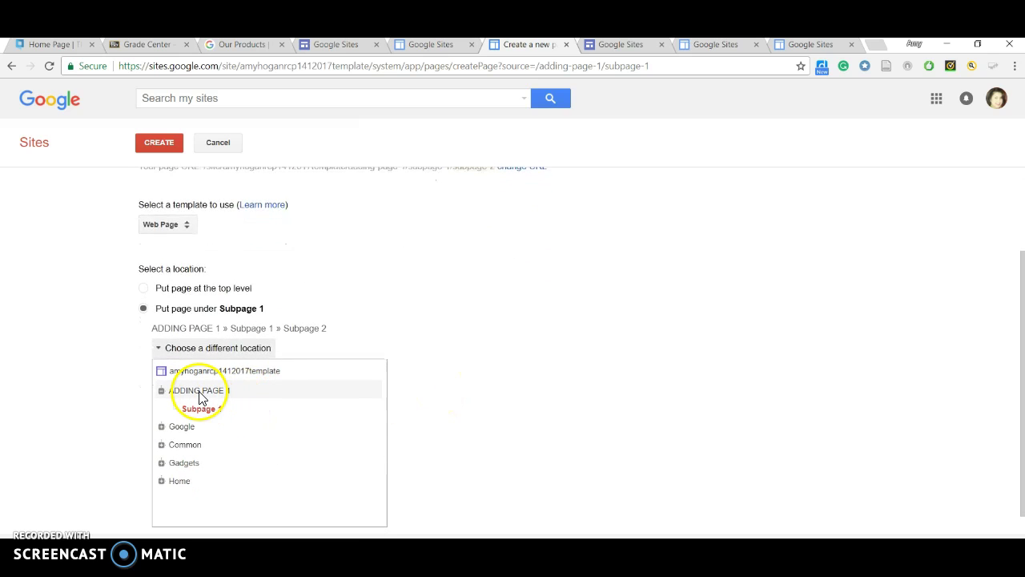
{"action": "left_click", "coordinate": [190, 392]}
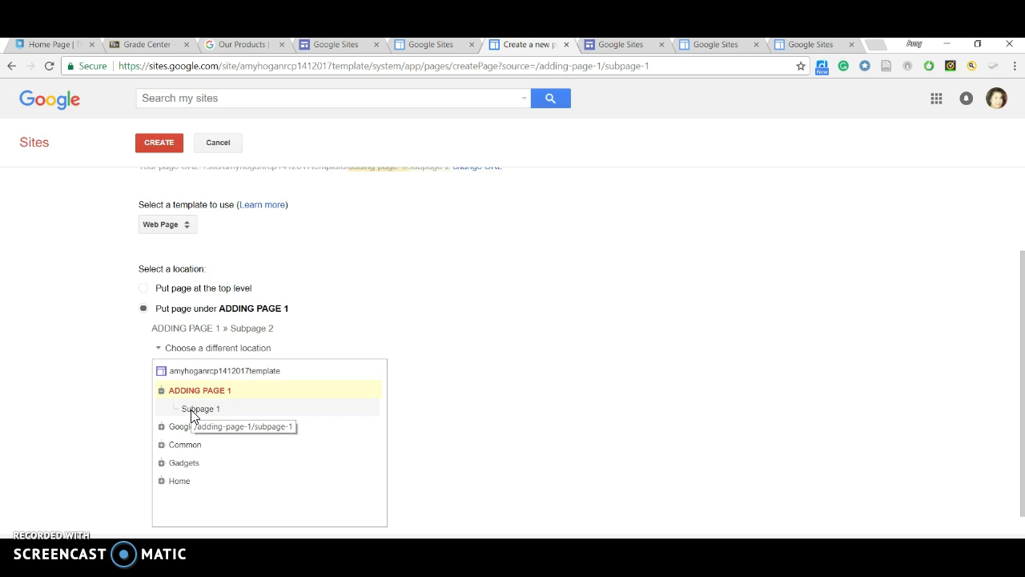
{"action": "left_click", "coordinate": [188, 391]}
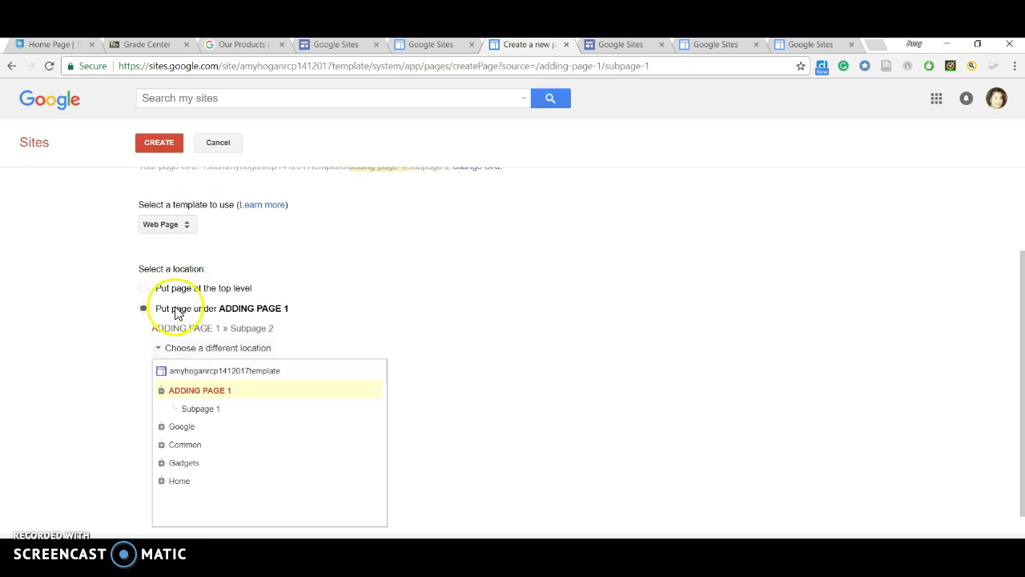
{"action": "left_click", "coordinate": [156, 148]}
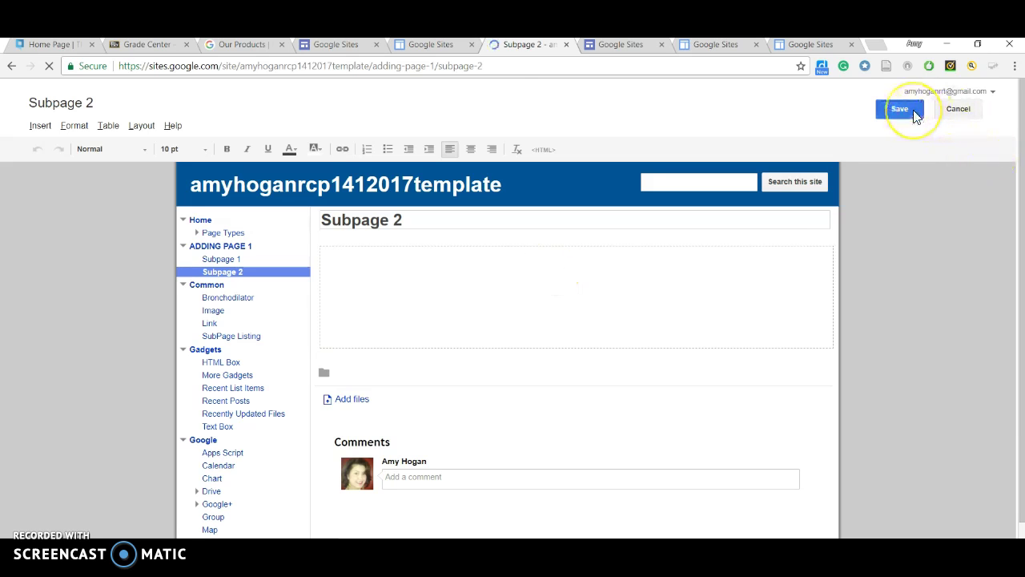
{"action": "left_click", "coordinate": [913, 111]}
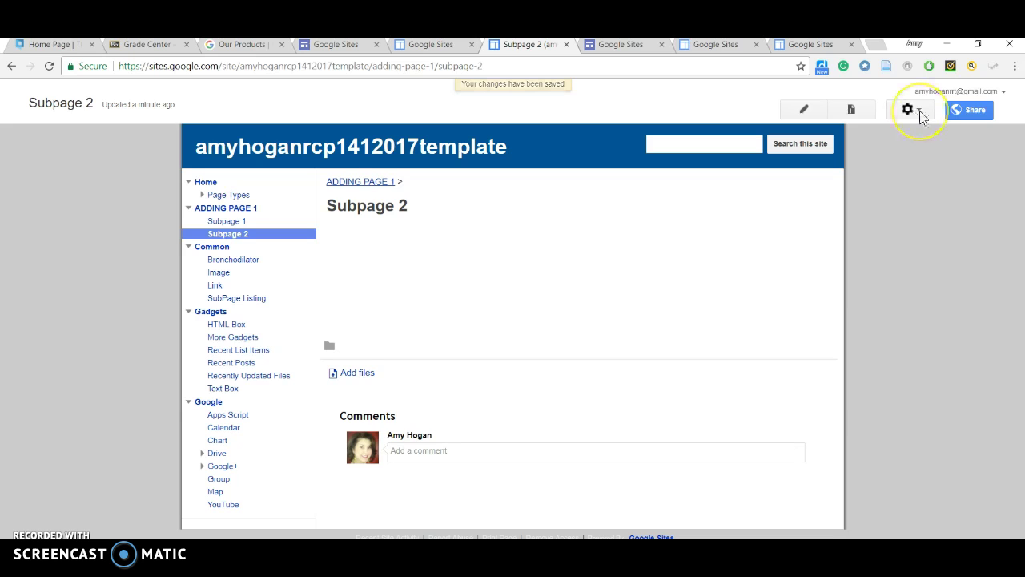
Open the site's page management and expand ADDING PAGE 1 to view its subpages
{"action": "left_click", "coordinate": [919, 111]}
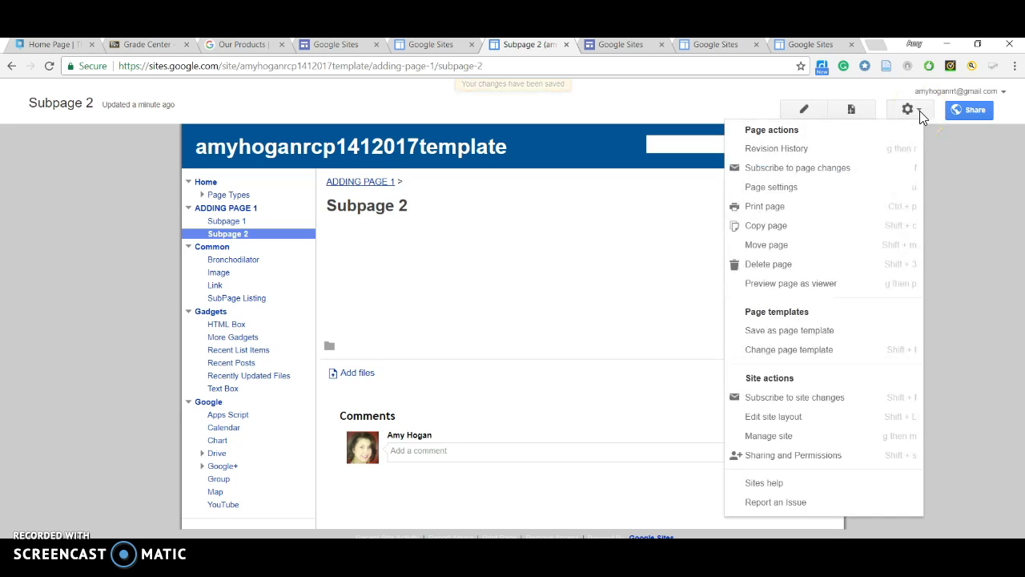
{"action": "left_click", "coordinate": [797, 446]}
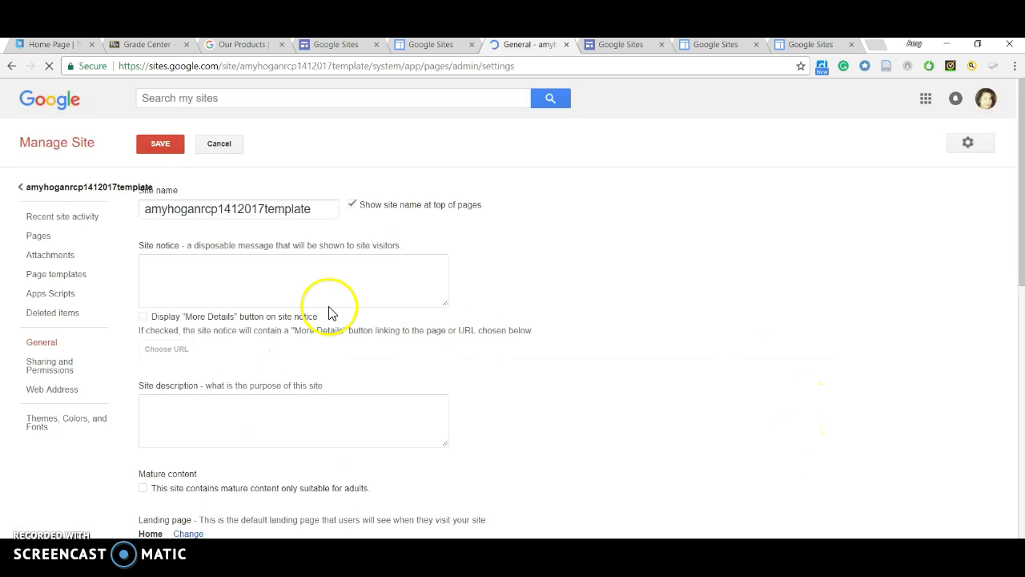
{"action": "left_click", "coordinate": [39, 236]}
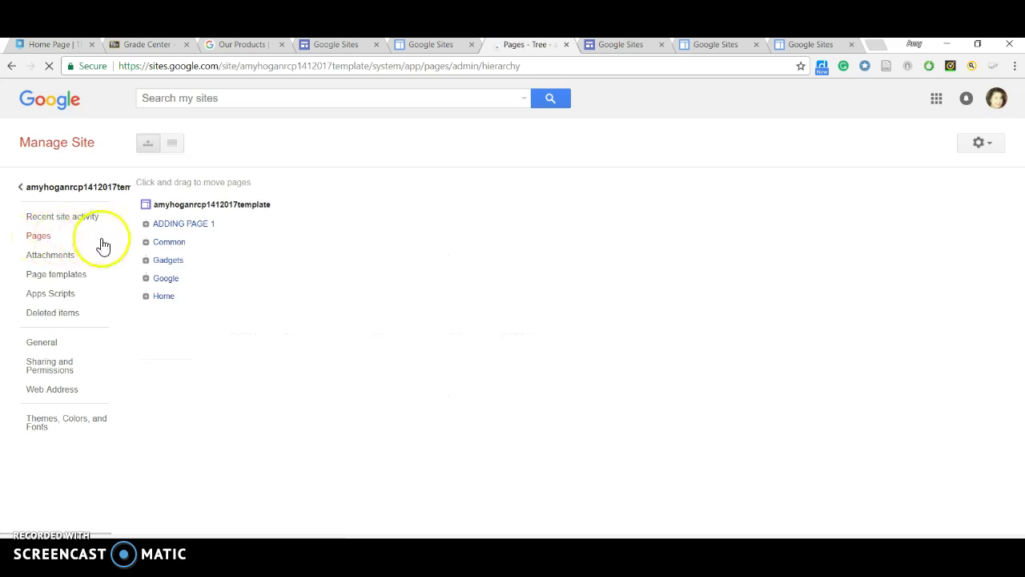
{"action": "left_click", "coordinate": [146, 225]}
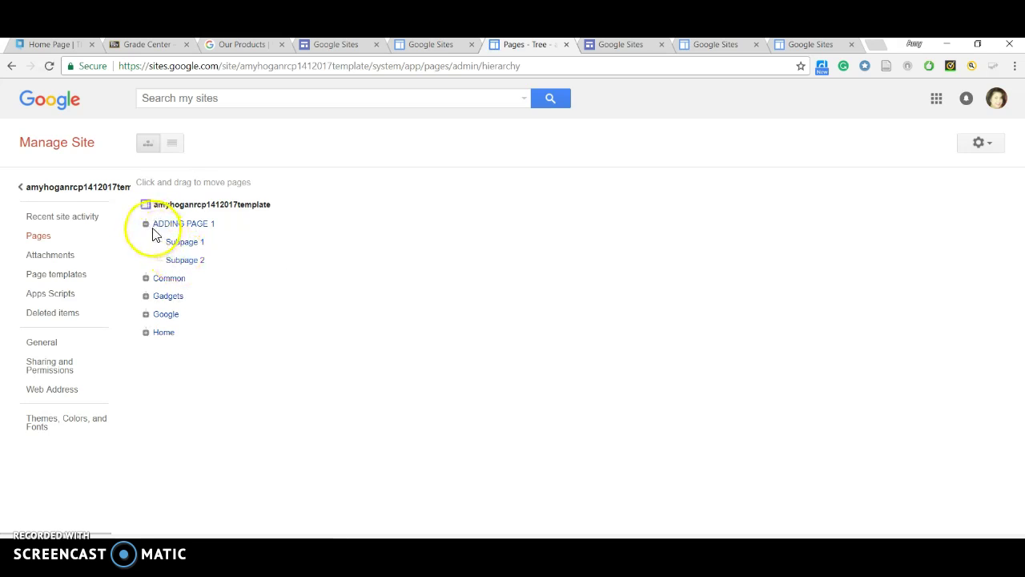
Try reordering the subpages of ADDING PAGE 1 in the page tree, alternately moving Subpage 2 and Subpage 1 to the first position
{"action": "left_click_drag", "start_coordinate": [181, 263], "coordinate": [172, 228]}
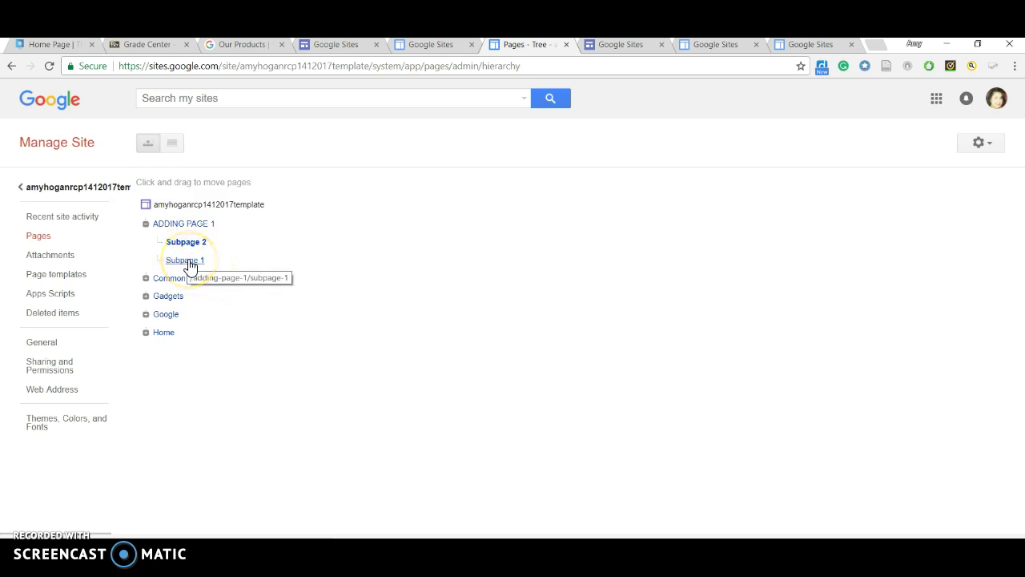
{"action": "left_click_drag", "start_coordinate": [190, 265], "coordinate": [180, 219]}
{"action": "mouse_move", "coordinate": [184, 261]}
{"action": "left_mouse_down"}
{"action": "mouse_move", "coordinate": [181, 245]}
{"action": "mouse_move", "coordinate": [190, 249]}
{"action": "left_mouse_up"}
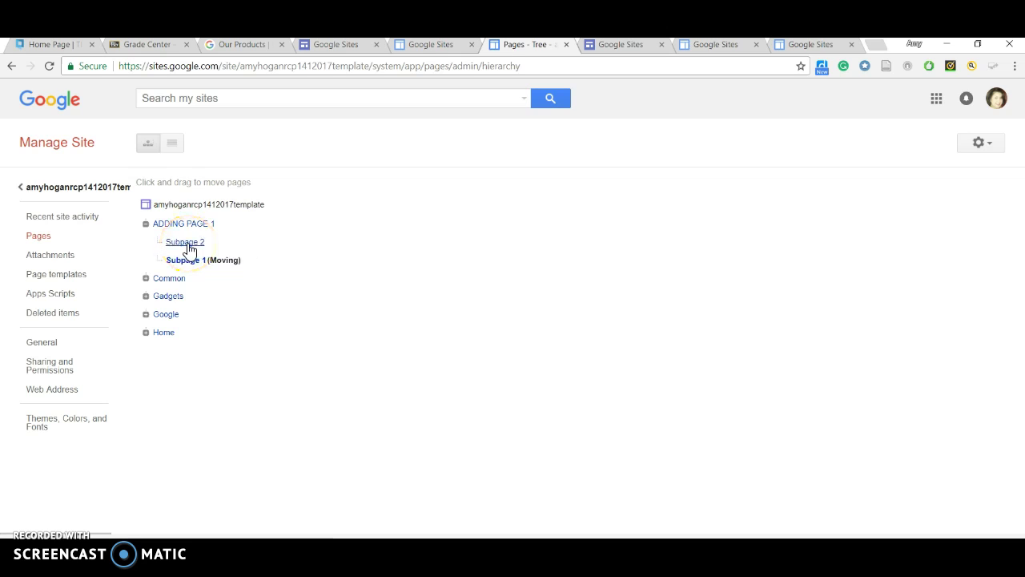
{"action": "left_click_drag", "start_coordinate": [195, 261], "coordinate": [197, 227]}
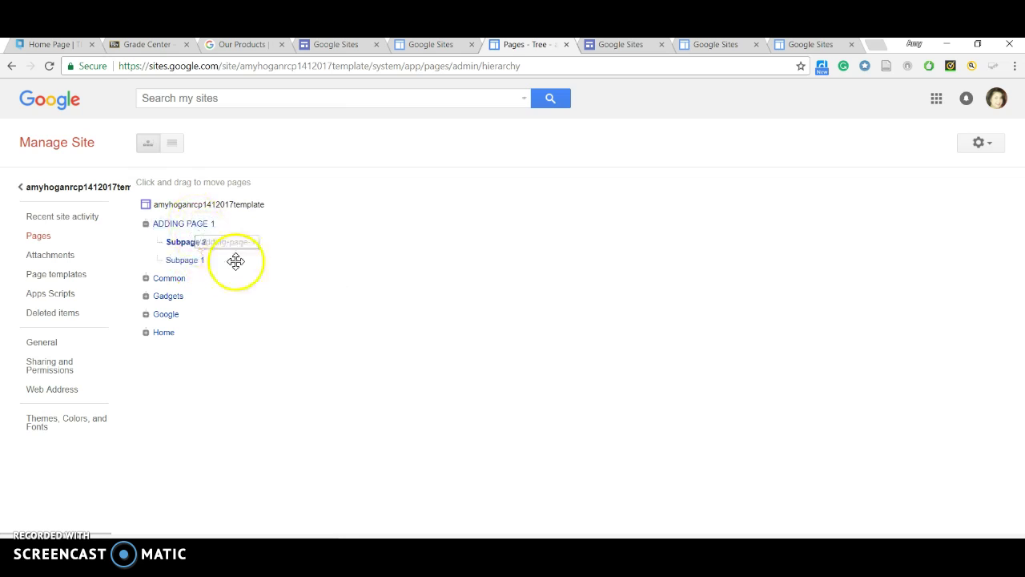
{"action": "left_click_drag", "start_coordinate": [184, 243], "coordinate": [193, 273]}
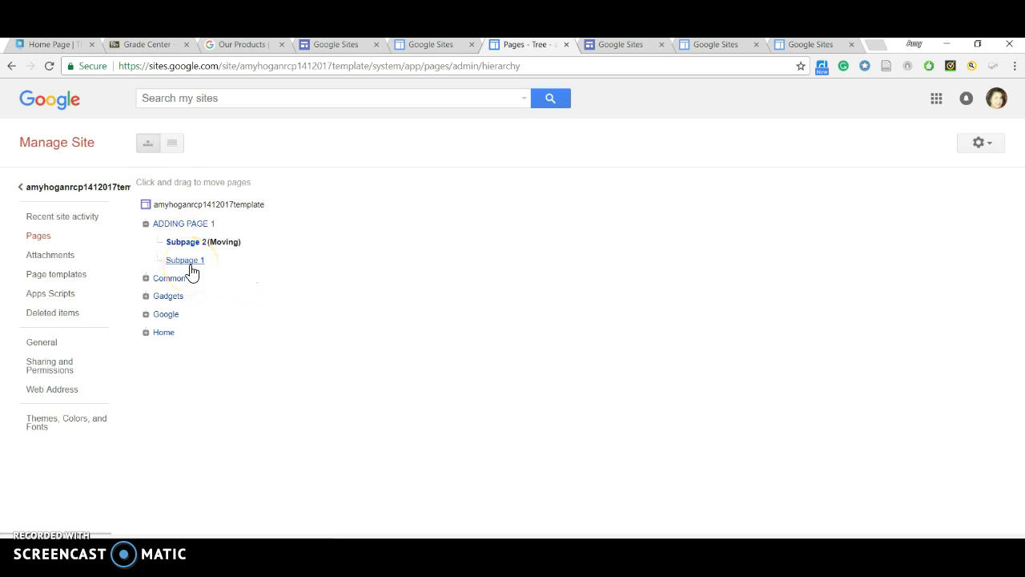
Move Subpage 1 above Subpage 2 under ADDING PAGE 1, then leave site management and return to the site
{"action": "left_click_drag", "start_coordinate": [193, 263], "coordinate": [183, 230]}
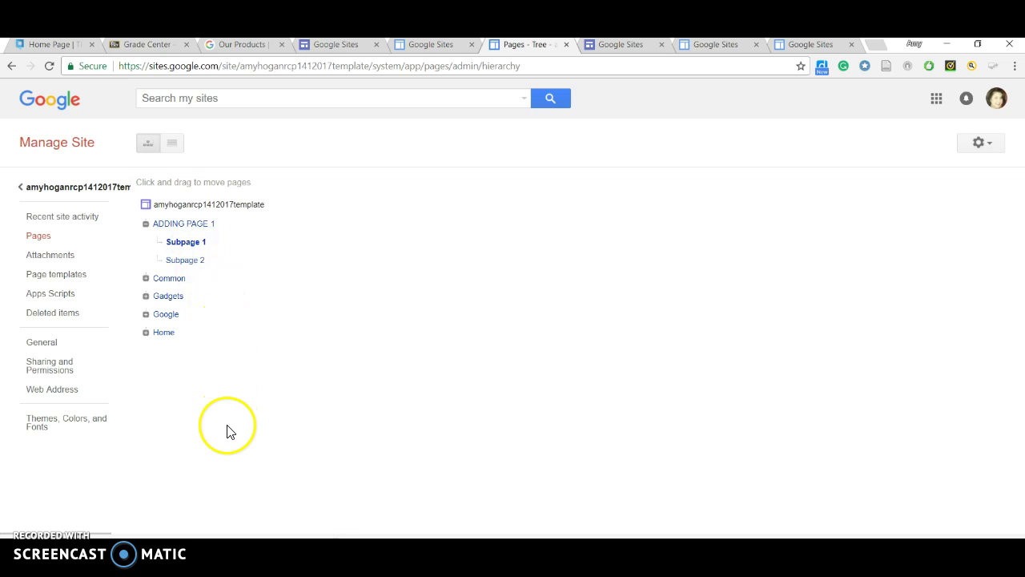
{"action": "left_click", "coordinate": [65, 191]}
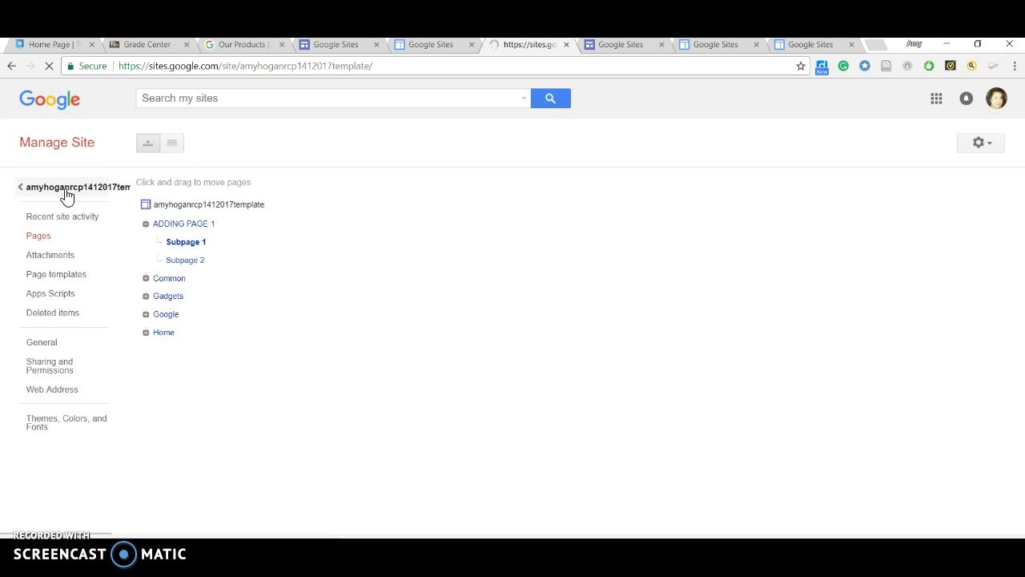